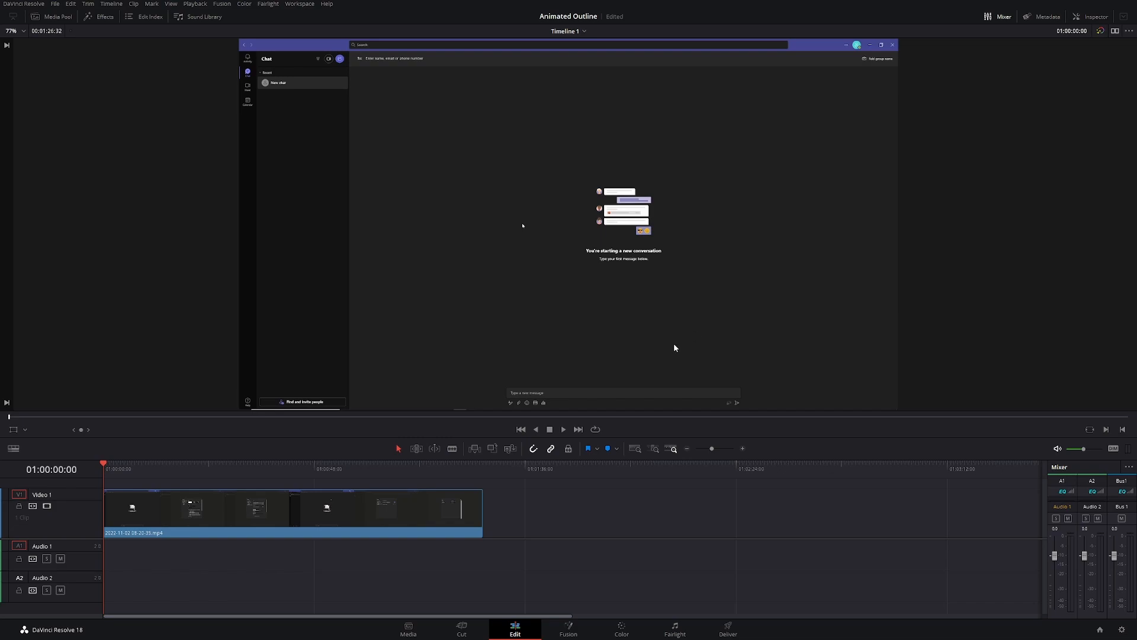
Step: Open the selected Video 1 clip on the Fusion page and save the project
{"action": "left_click", "coordinate": [432, 511]}
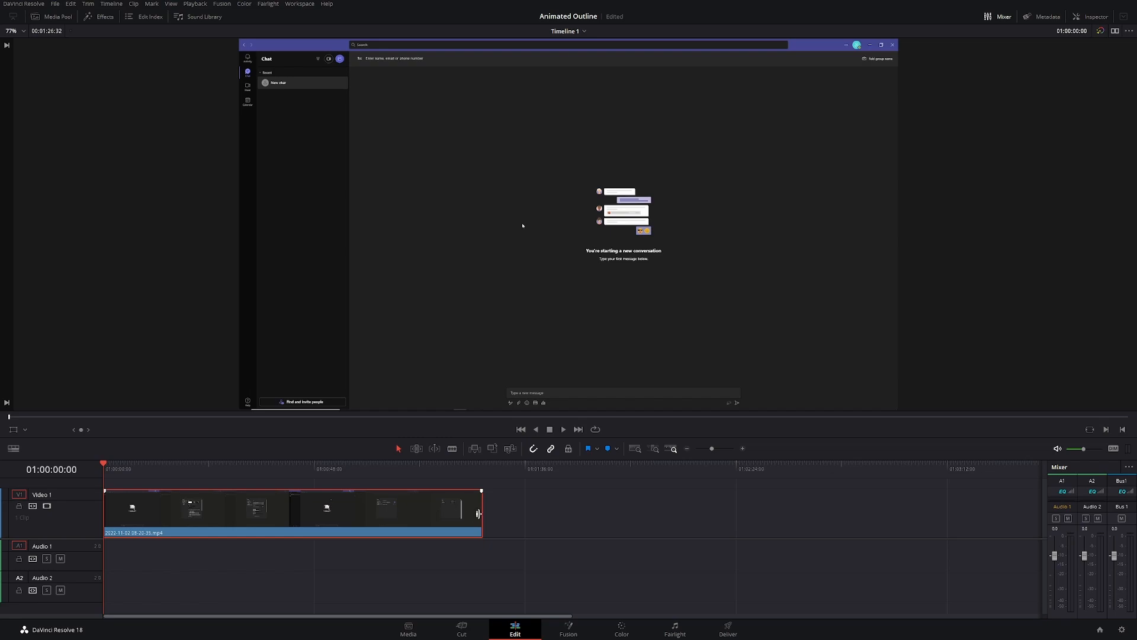
{"action": "left_click", "coordinate": [582, 632]}
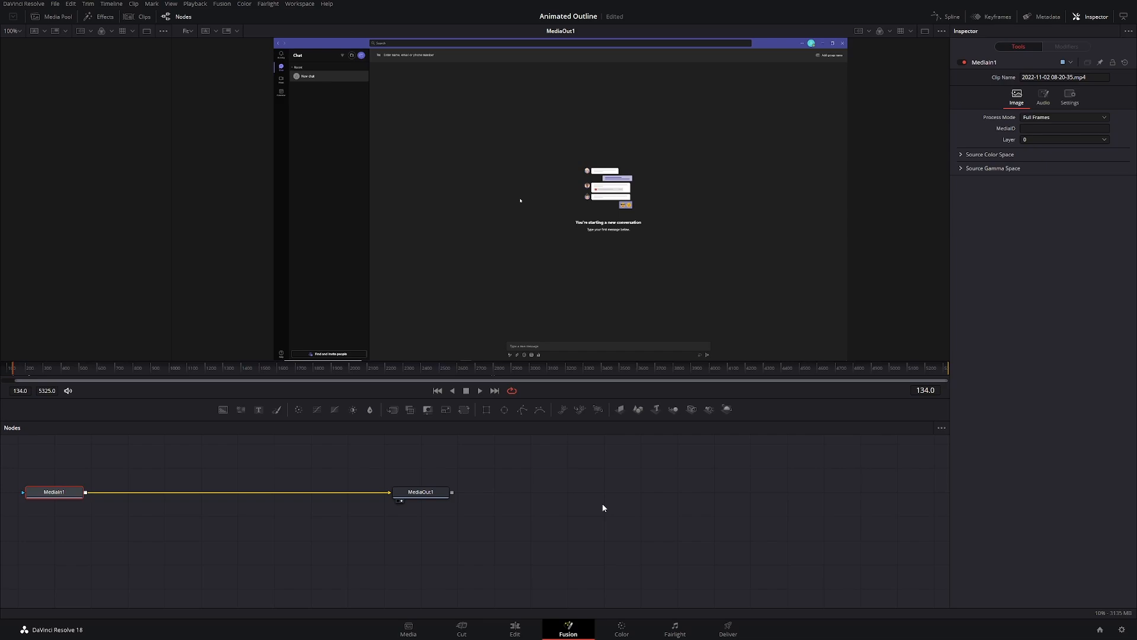
{"action": "key", "text": "ctrl+s"}
{"action": "left_click_drag", "start_coordinate": [21, 462], "coordinate": [529, 550]}
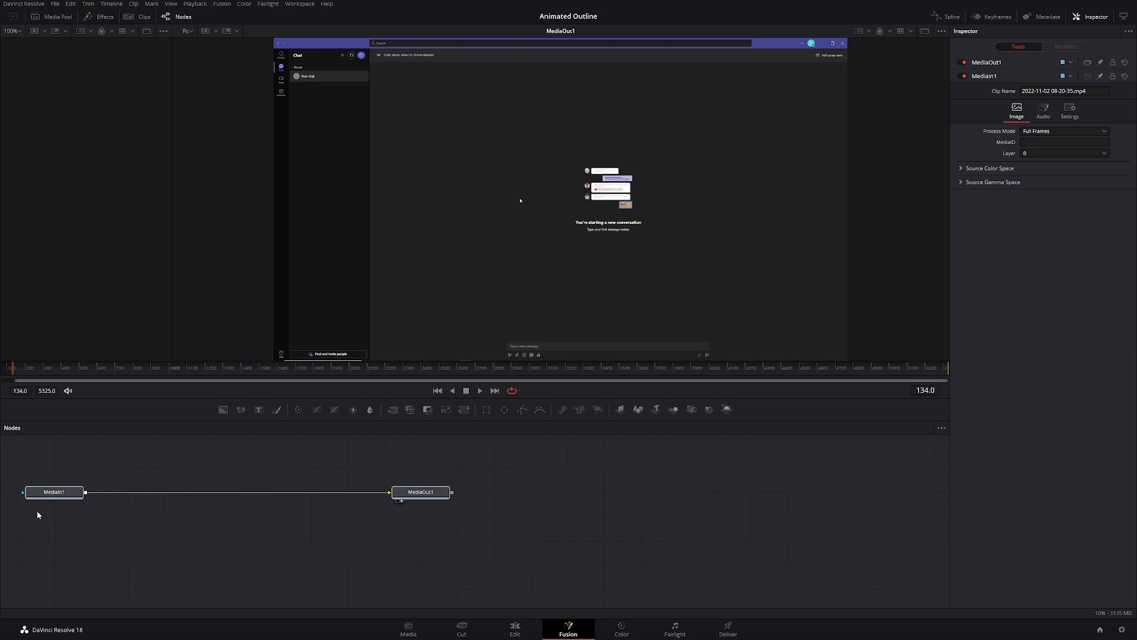
{"action": "left_click", "coordinate": [36, 495]}
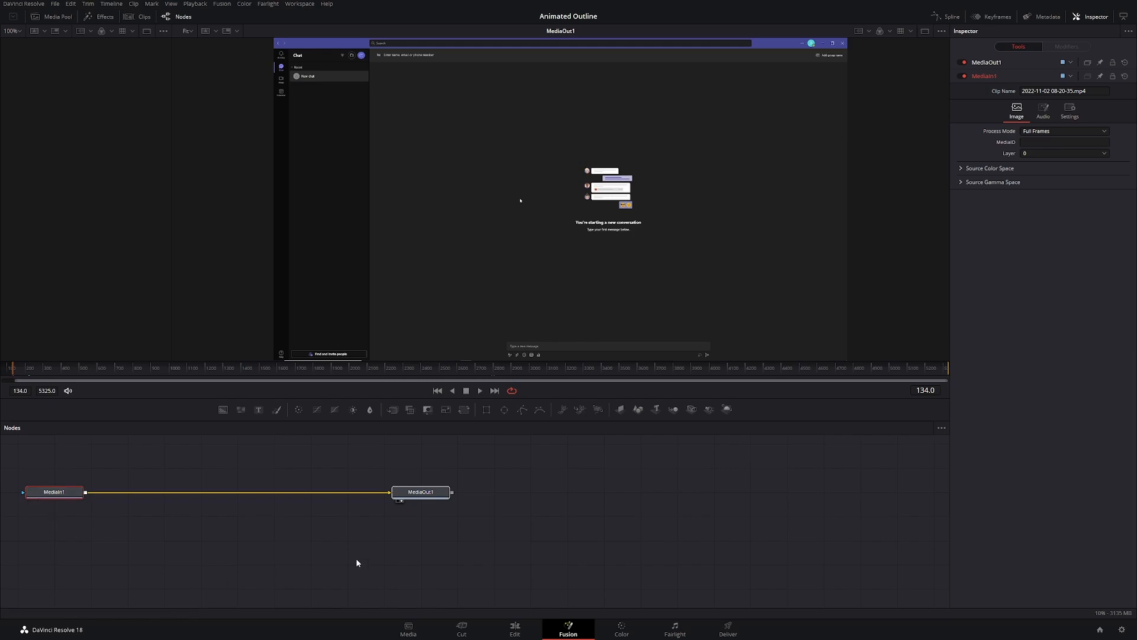
{"action": "left_click", "coordinate": [398, 494]}
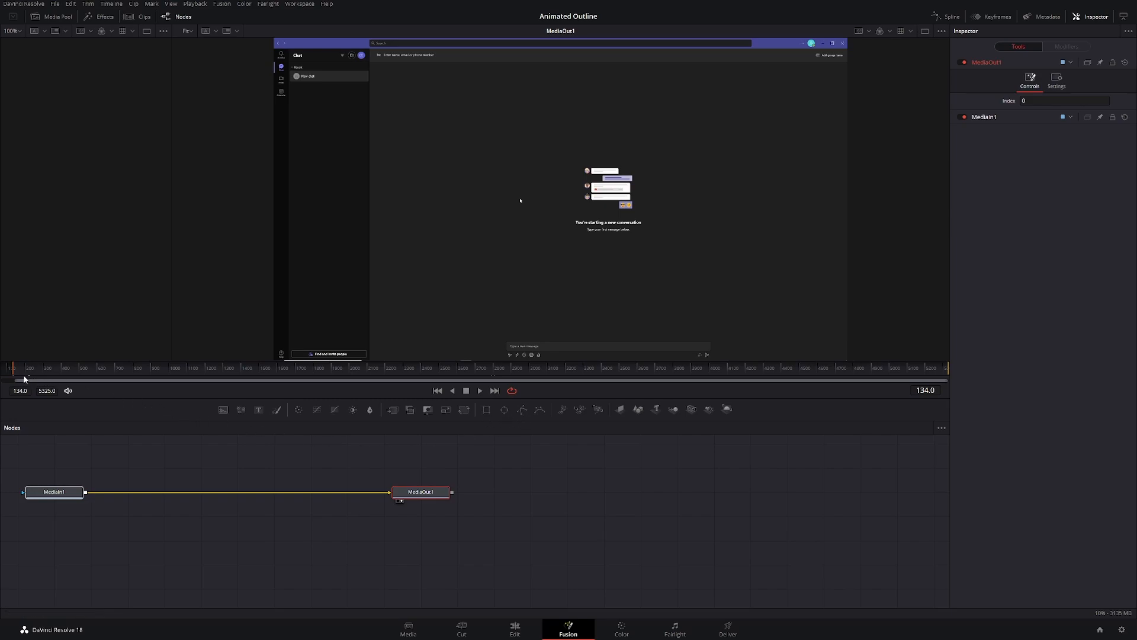
Step: Move the playhead to frame 1139, where the three-dot menu is open in the footage
{"action": "left_click_drag", "start_coordinate": [15, 375], "coordinate": [231, 377]}
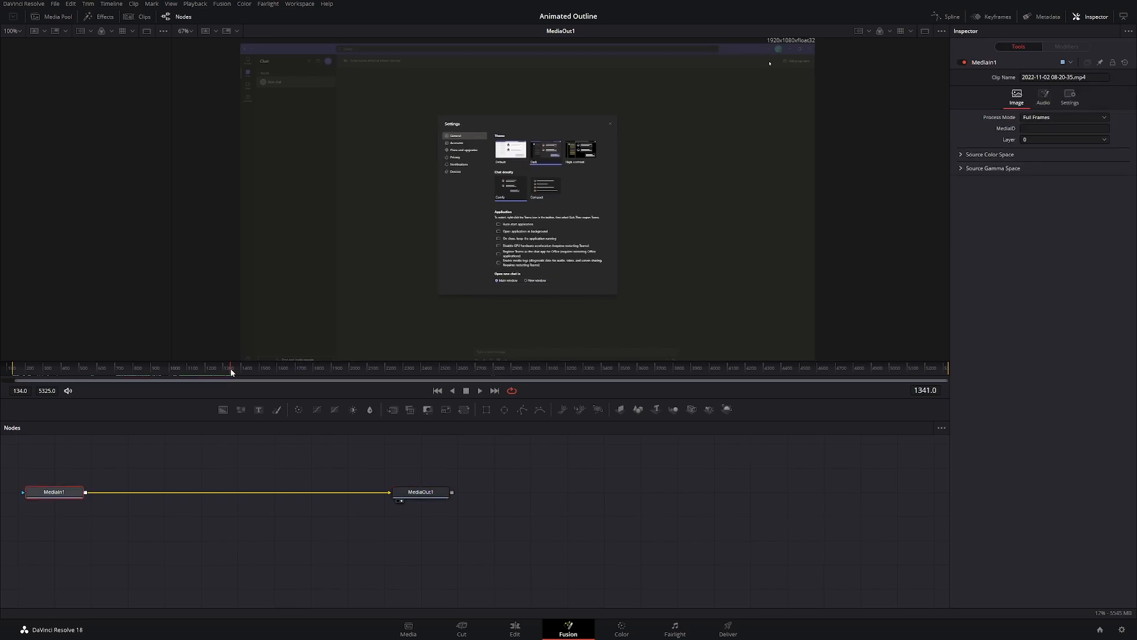
{"action": "left_click_drag", "start_coordinate": [227, 371], "coordinate": [196, 371]}
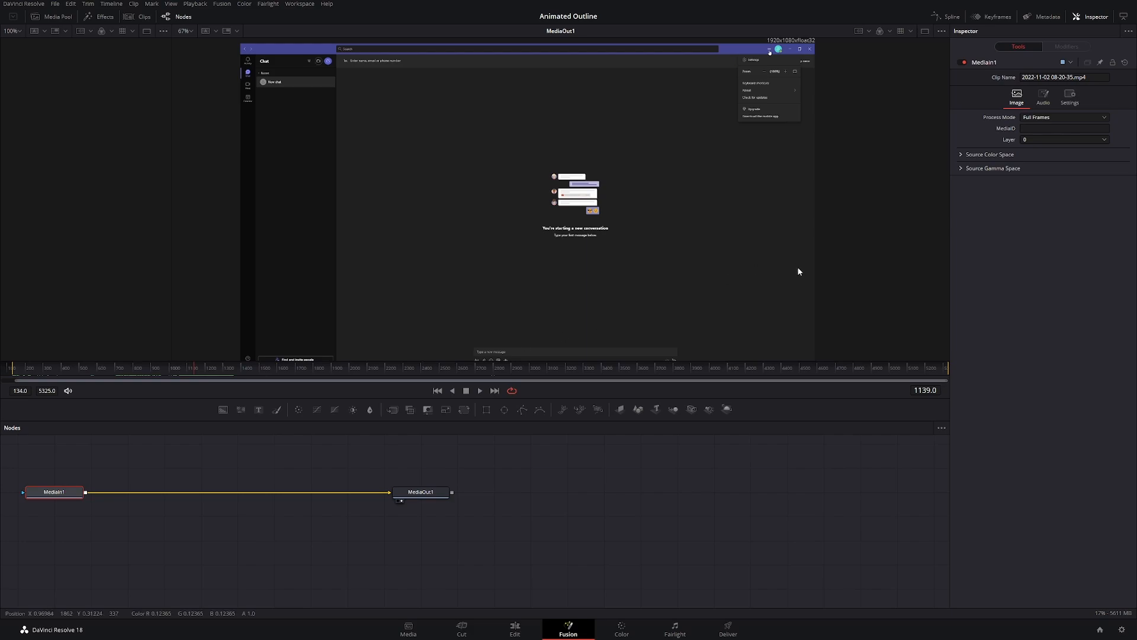
{"action": "scroll", "coordinate": [760, 182], "scroll_direction": "up", "scroll_amount": 4}
{"action": "left_click_drag", "start_coordinate": [787, 132], "coordinate": [620, 336]}
{"action": "left_click_drag", "start_coordinate": [713, 114], "coordinate": [634, 312]}
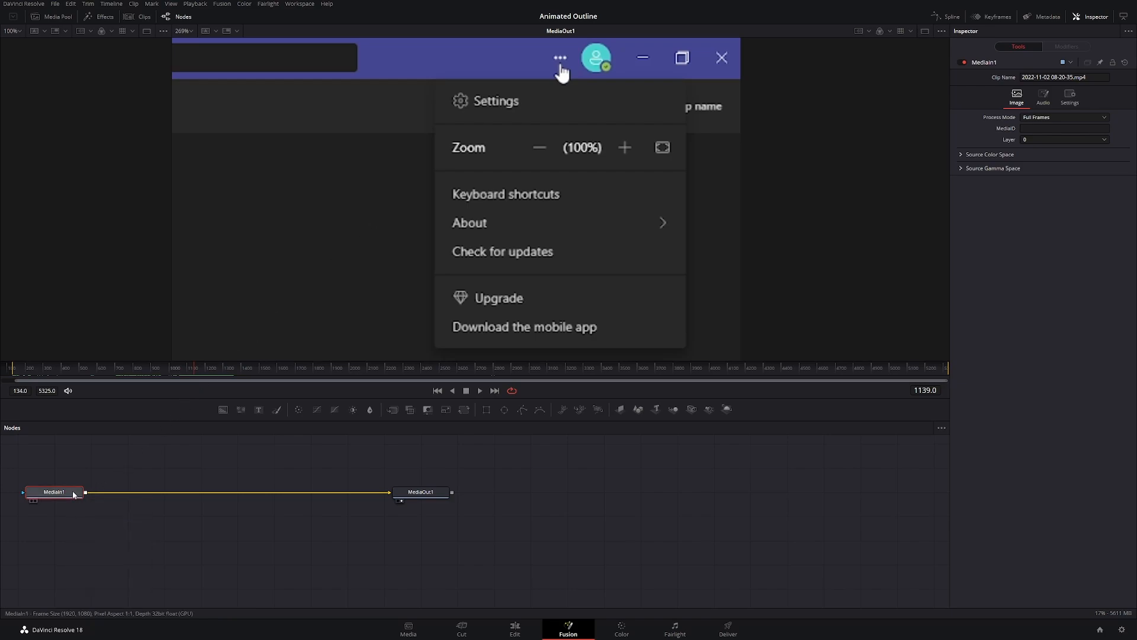
Step: Add a Background node merged over MediaIn1, aligning Merge1 with the main node line and placing Background1 directly beneath it
{"action": "left_click", "coordinate": [224, 411]}
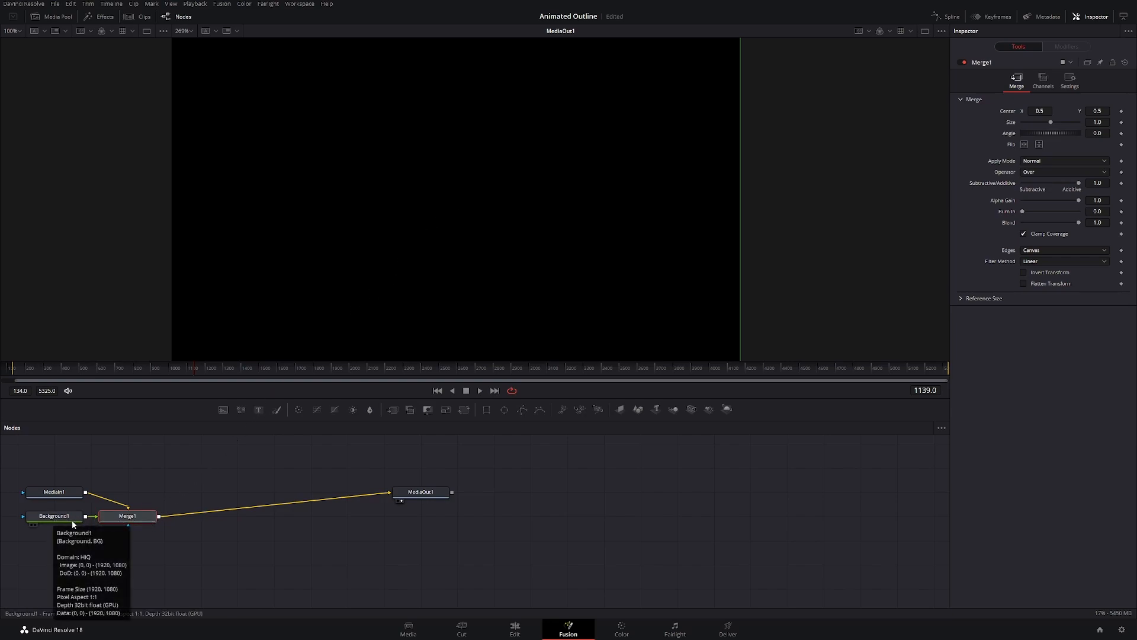
{"action": "left_click_drag", "start_coordinate": [143, 520], "coordinate": [154, 493]}
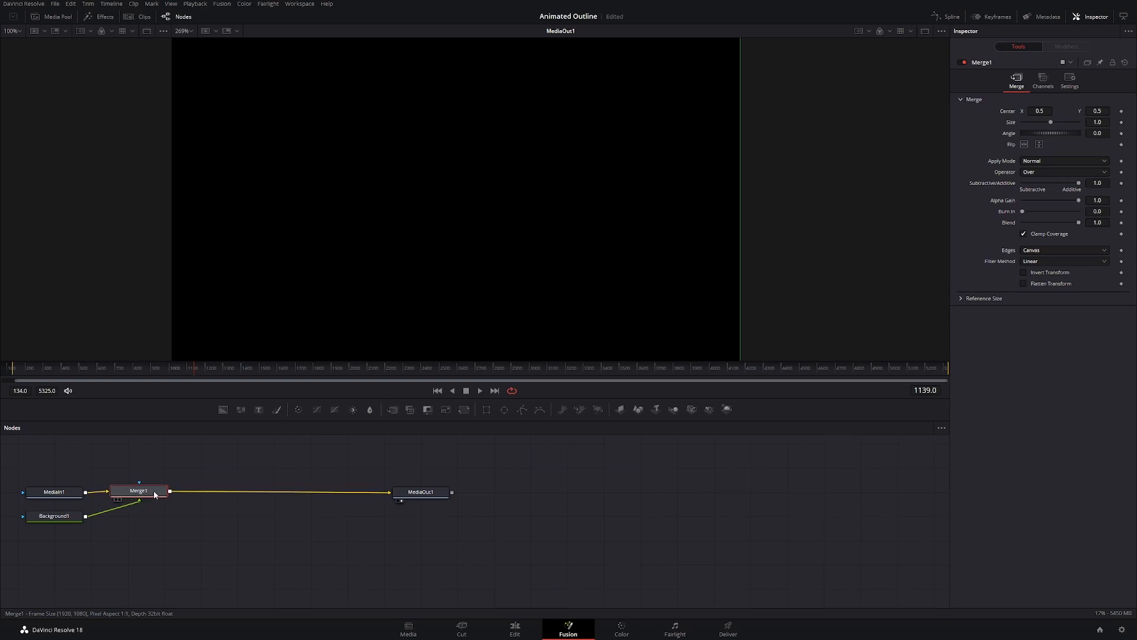
{"action": "left_click_drag", "start_coordinate": [61, 521], "coordinate": [146, 519]}
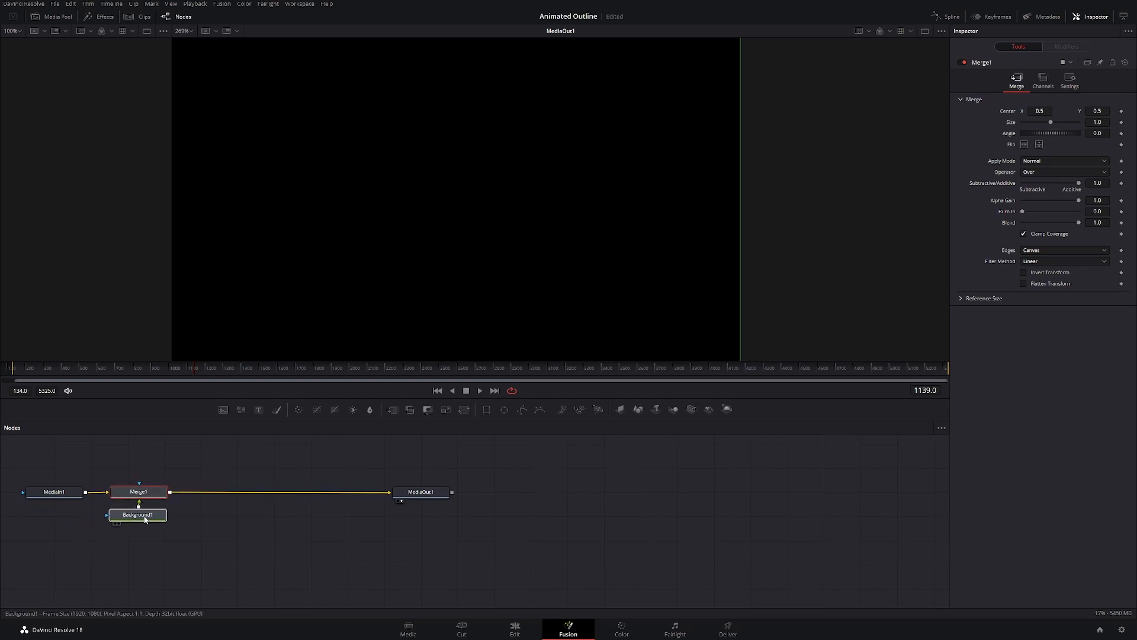
Step: Add a Rectangle mask to Background1, turn off the mask's Solid option, and save the project
{"action": "left_click", "coordinate": [145, 519]}
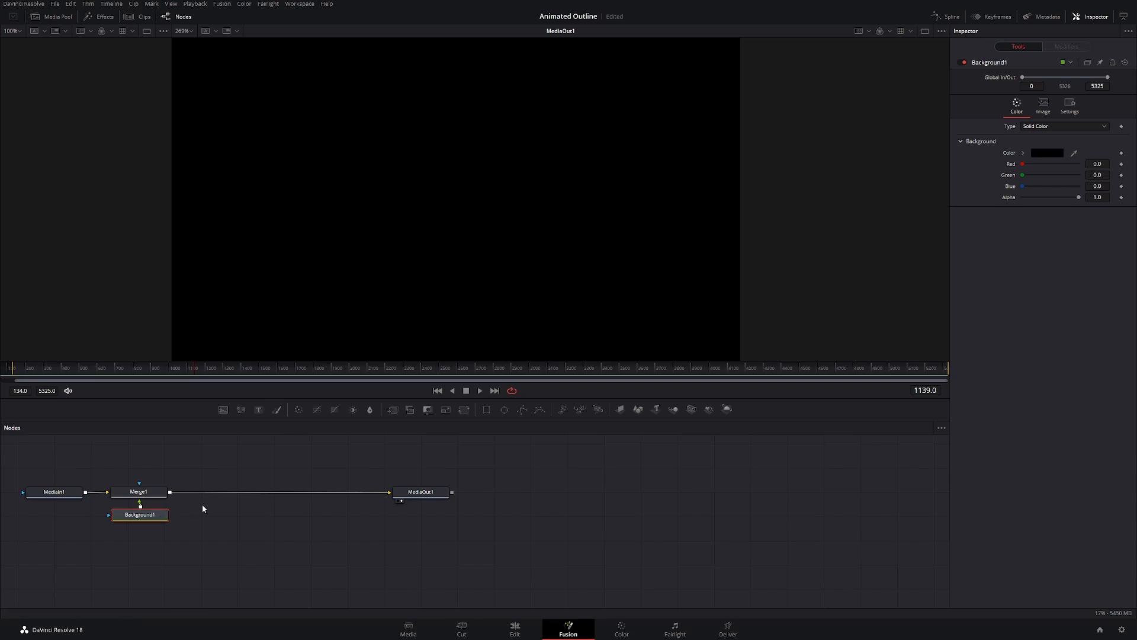
{"action": "left_click", "coordinate": [488, 413]}
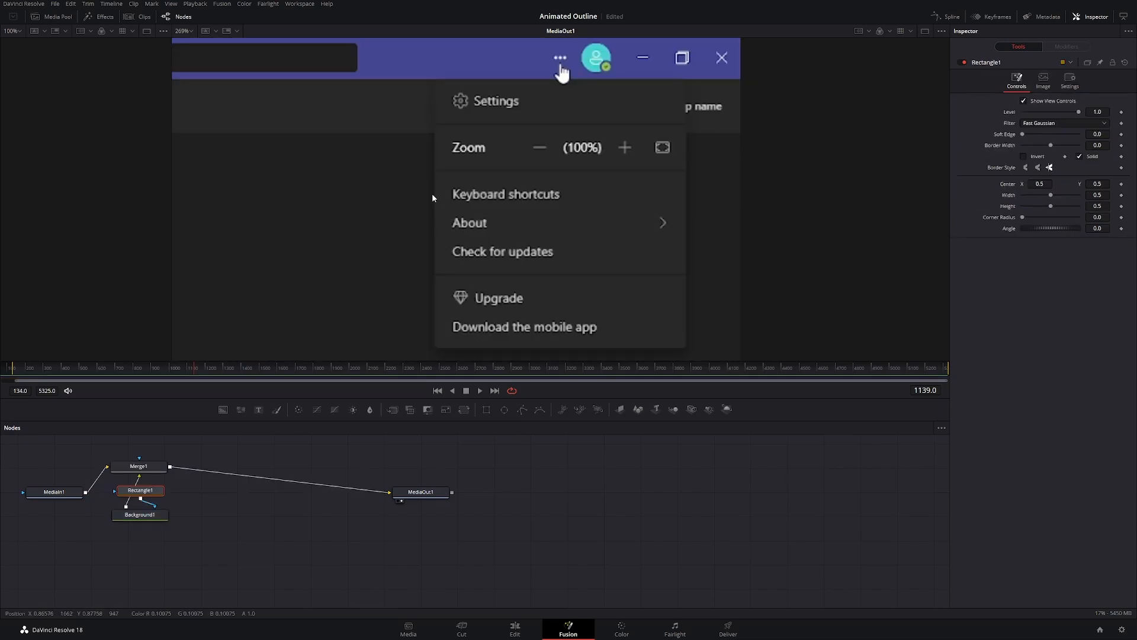
{"action": "scroll", "coordinate": [432, 193], "scroll_direction": "down", "scroll_amount": 5}
{"action": "left_click_drag", "start_coordinate": [378, 288], "coordinate": [691, 186]}
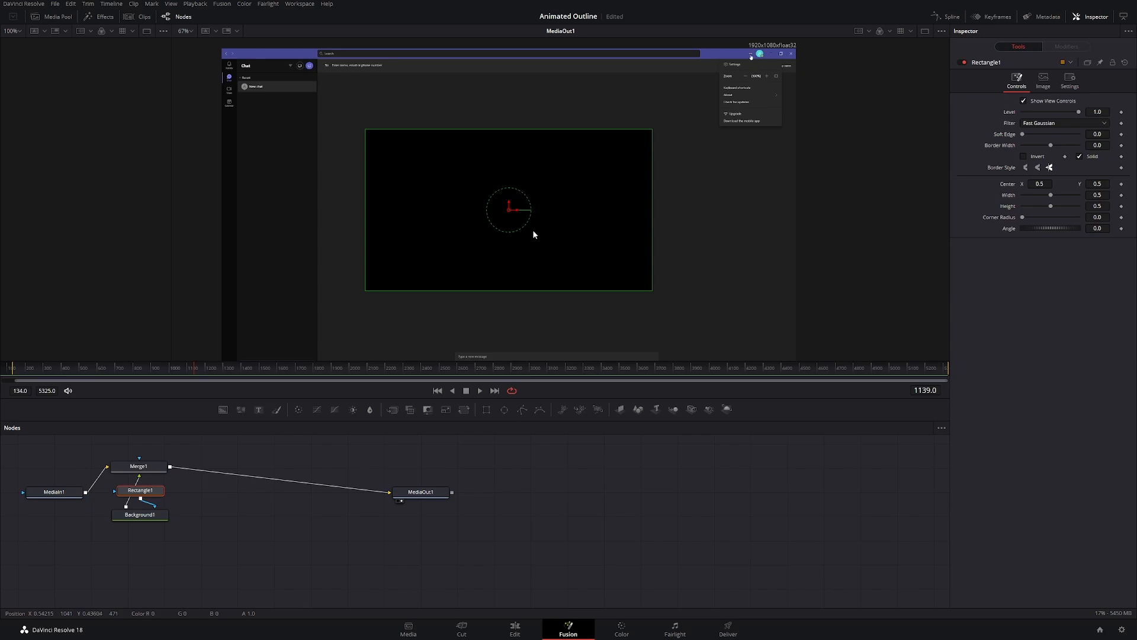
{"action": "left_click", "coordinate": [1080, 157]}
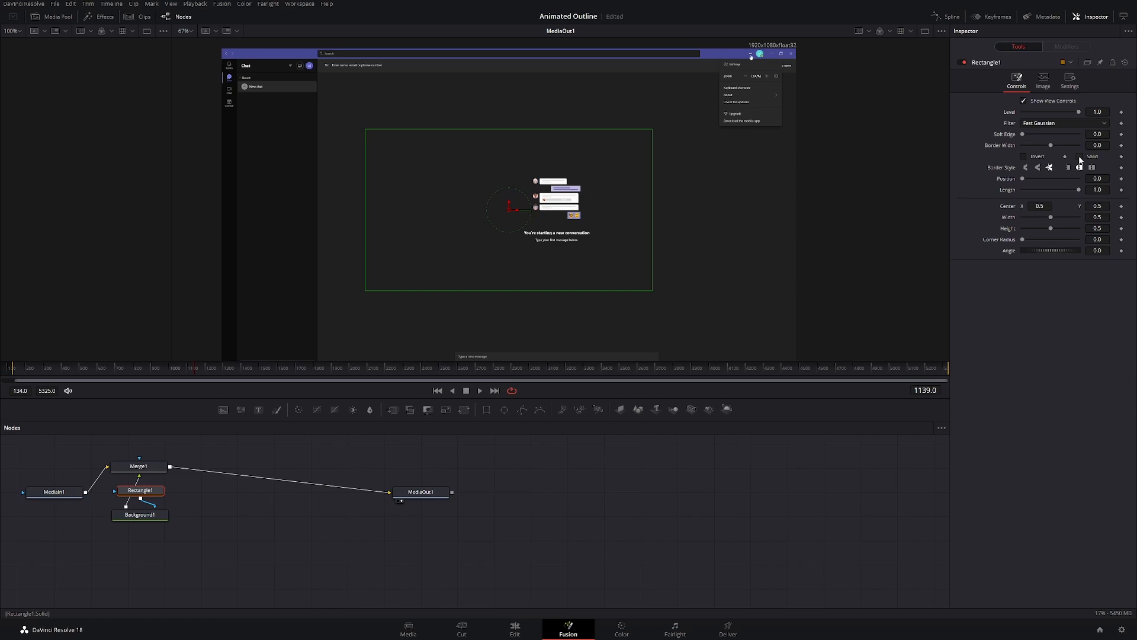
{"action": "key", "text": "ctrl+s"}
Step: Set the Background1 color to white
{"action": "left_click", "coordinate": [155, 517]}
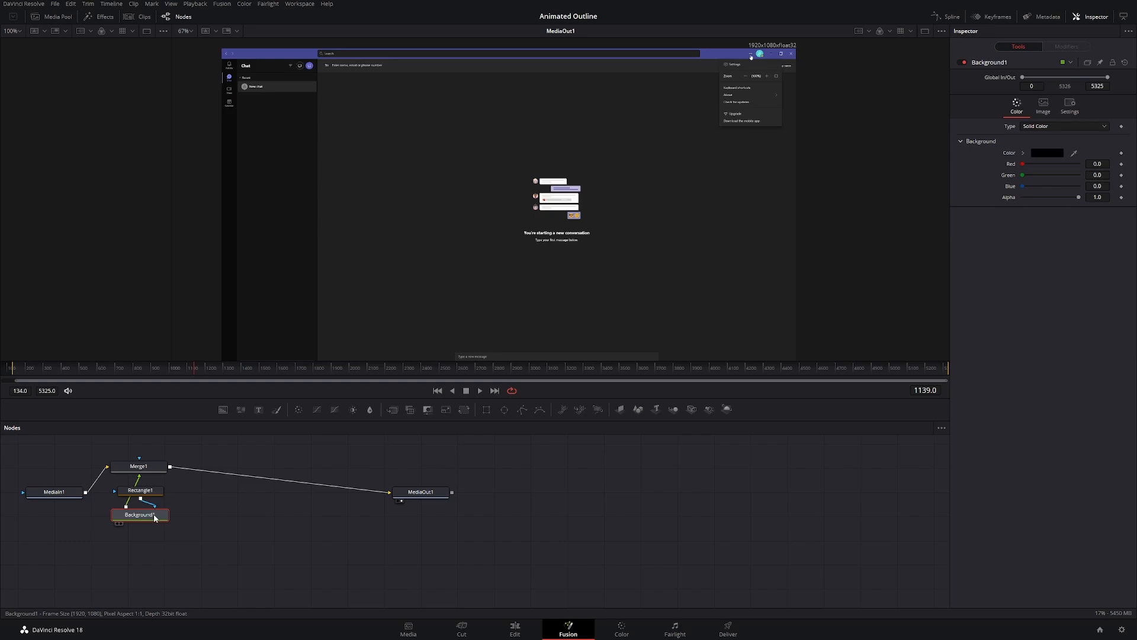
{"action": "left_click", "coordinate": [1051, 155]}
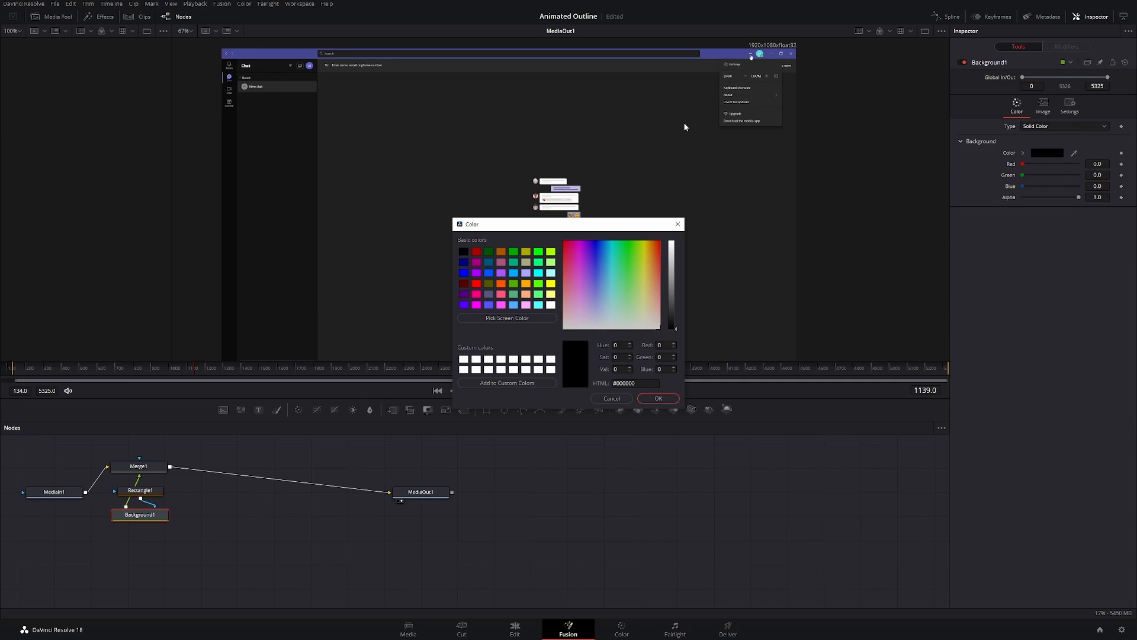
{"action": "left_click", "coordinate": [465, 360]}
{"action": "left_click", "coordinate": [659, 398]}
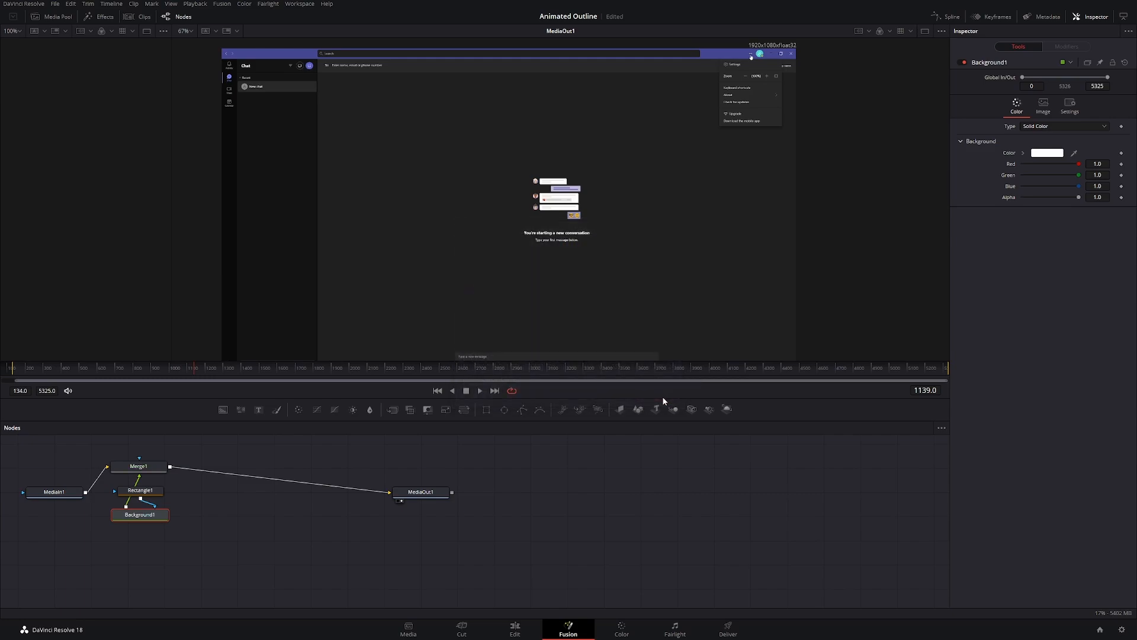
Step: Set the Rectangle1 mask's border width to 0.006 and its soft edge to 0.0026
{"action": "left_click", "coordinate": [158, 492]}
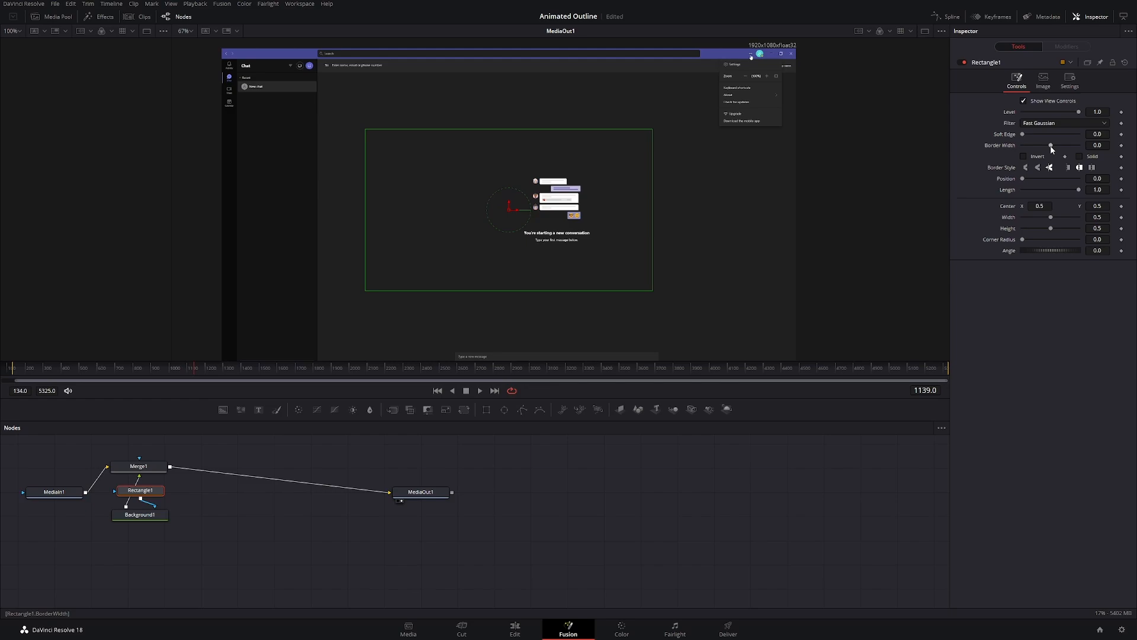
{"action": "left_click_drag", "start_coordinate": [1050, 145], "coordinate": [1050, 146]}
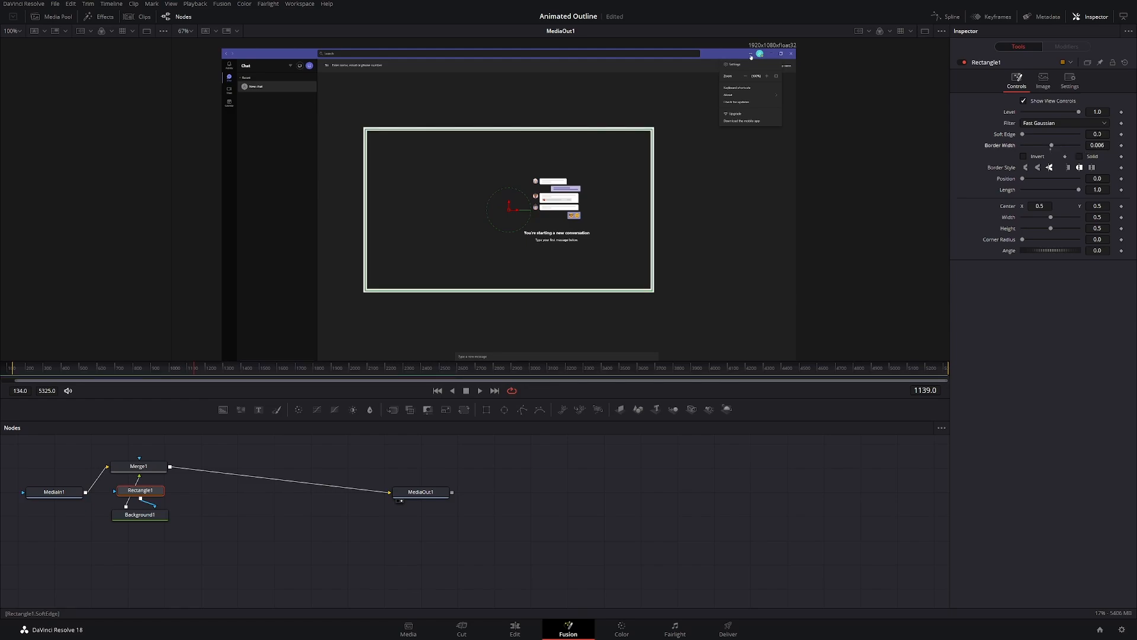
{"action": "left_click_drag", "start_coordinate": [1097, 145], "coordinate": [1052, 150]}
{"action": "mouse_move", "coordinate": [1098, 134]}
{"action": "left_mouse_down"}
{"action": "mouse_move", "coordinate": [1111, 135]}
{"action": "mouse_move", "coordinate": [1093, 135]}
{"action": "left_mouse_up"}
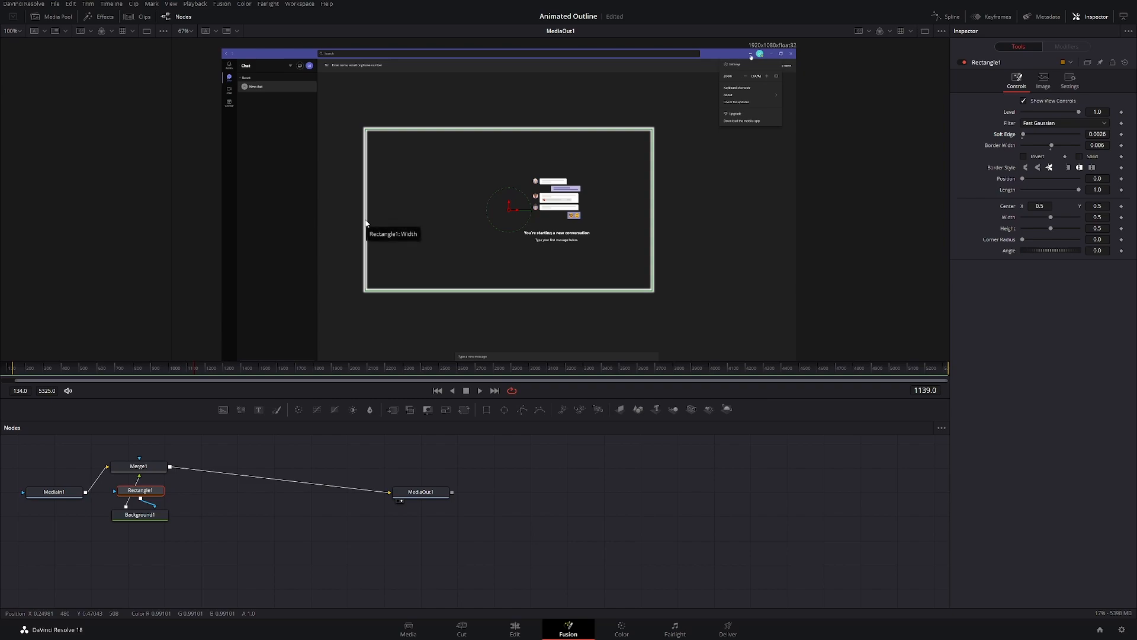
Step: Shrink the rectangle outline to about 0.11 wide and 0.063 high, and move it over the three-dot icon in the footage's title bar
{"action": "left_click_drag", "start_coordinate": [365, 222], "coordinate": [480, 218]}
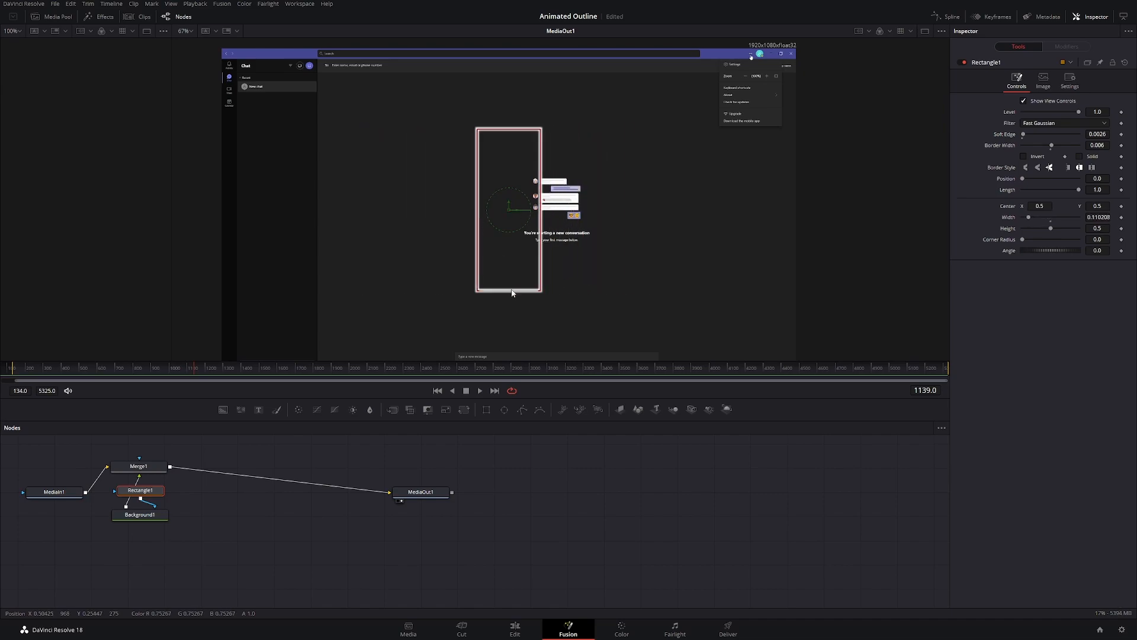
{"action": "left_click_drag", "start_coordinate": [513, 291], "coordinate": [512, 221]}
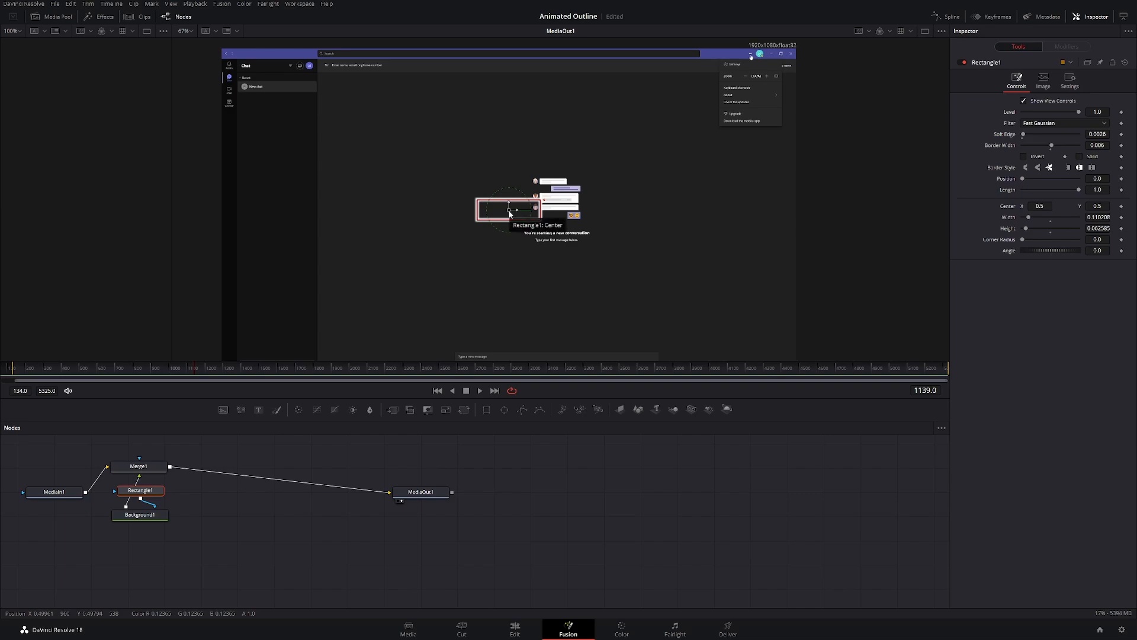
{"action": "left_click_drag", "start_coordinate": [509, 212], "coordinate": [750, 58]}
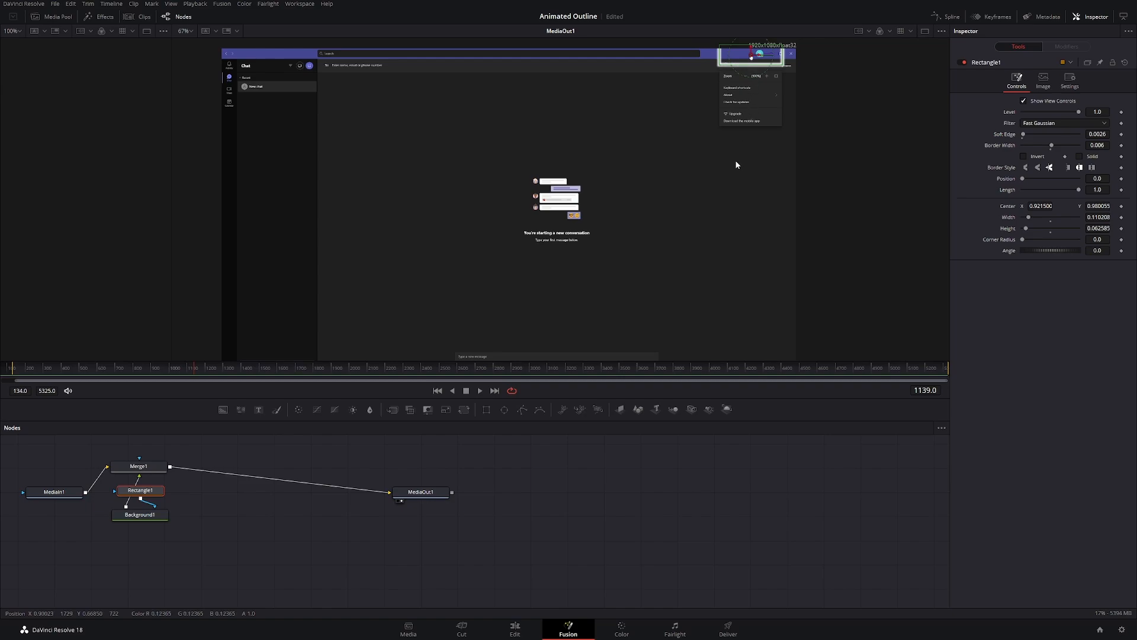
Step: Shrink the outline to about 0.021 wide and 0.024 high, and center it on the three dots at about X 0.921, Y 0.983
{"action": "scroll", "coordinate": [737, 166], "scroll_direction": "up", "scroll_amount": 5}
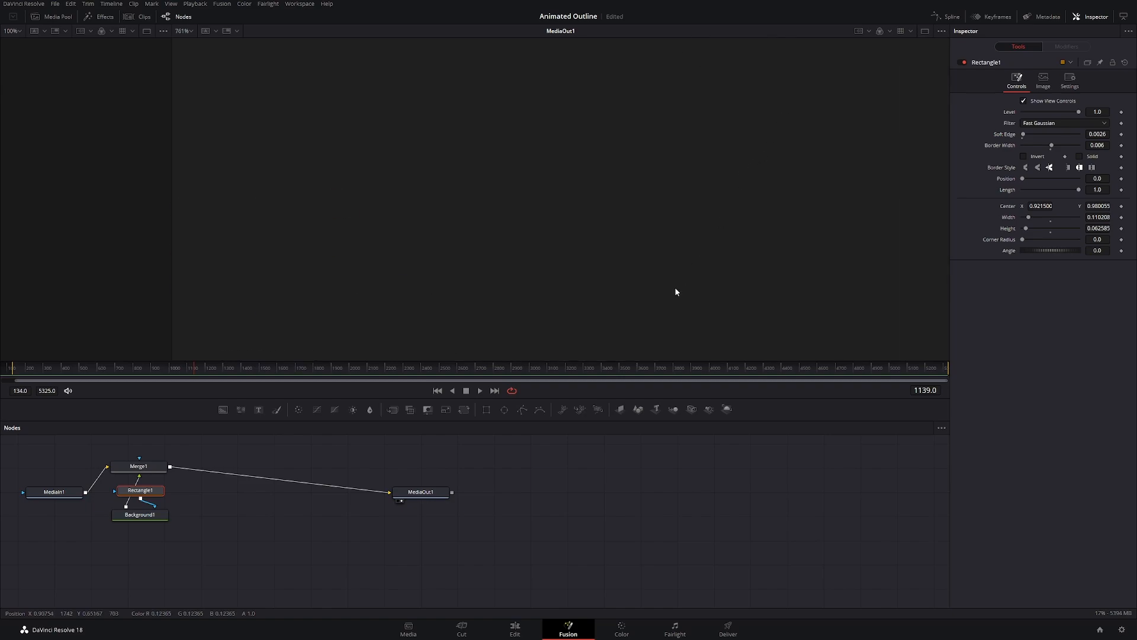
{"action": "scroll", "coordinate": [708, 241], "scroll_direction": "up", "scroll_amount": 10}
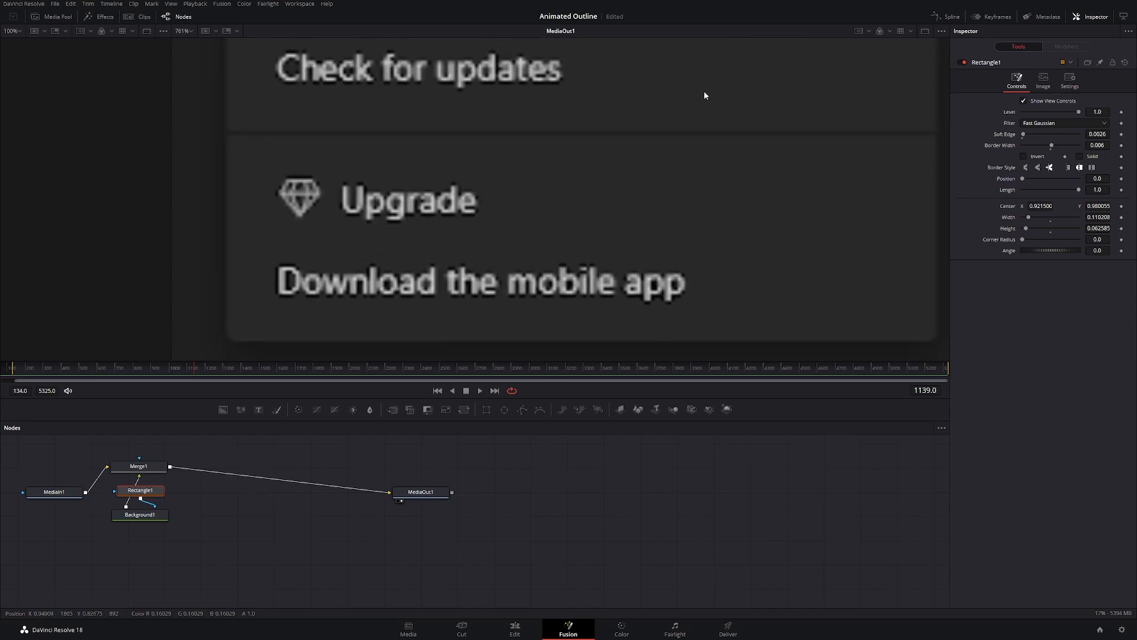
{"action": "scroll", "coordinate": [714, 320], "scroll_direction": "up", "scroll_amount": 10}
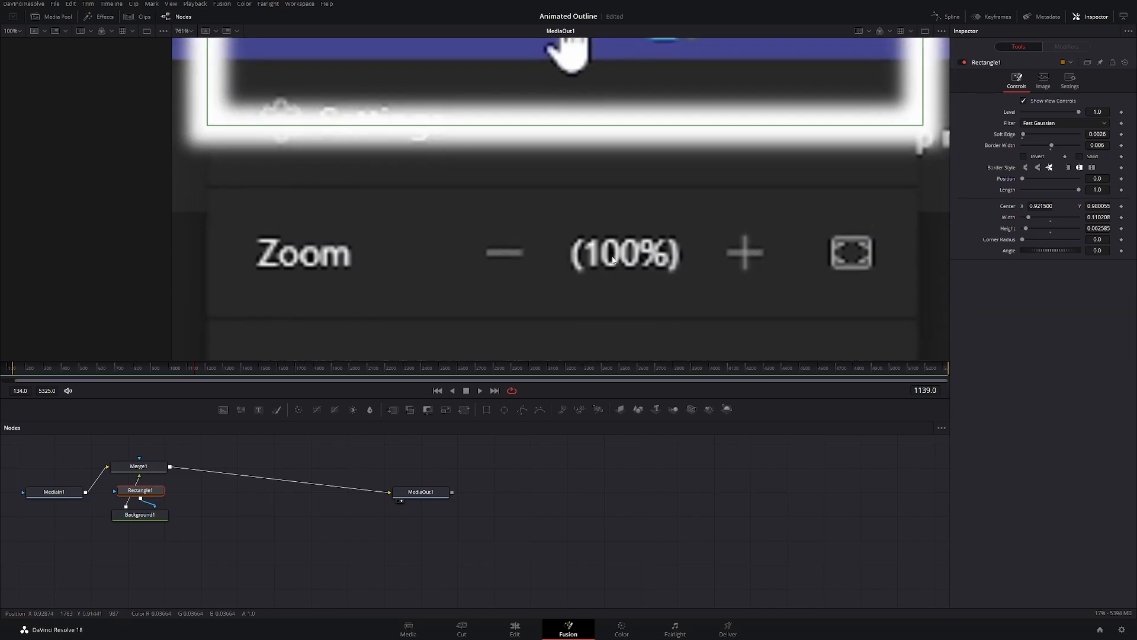
{"action": "left_click_drag", "start_coordinate": [606, 377], "coordinate": [601, 404]}
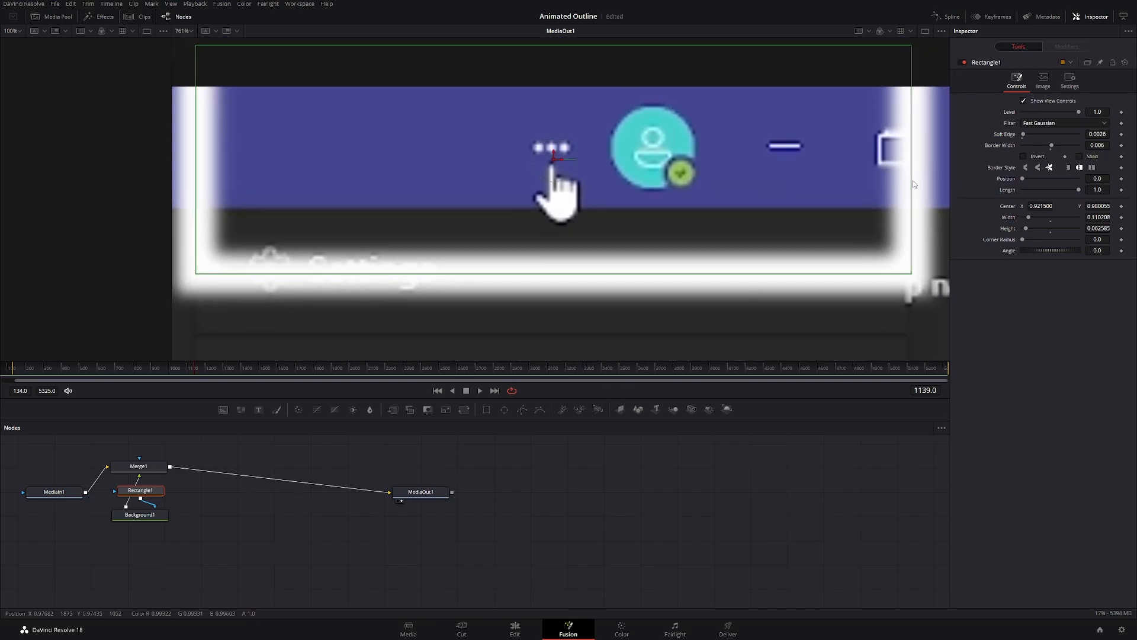
{"action": "left_click_drag", "start_coordinate": [913, 183], "coordinate": [620, 180]}
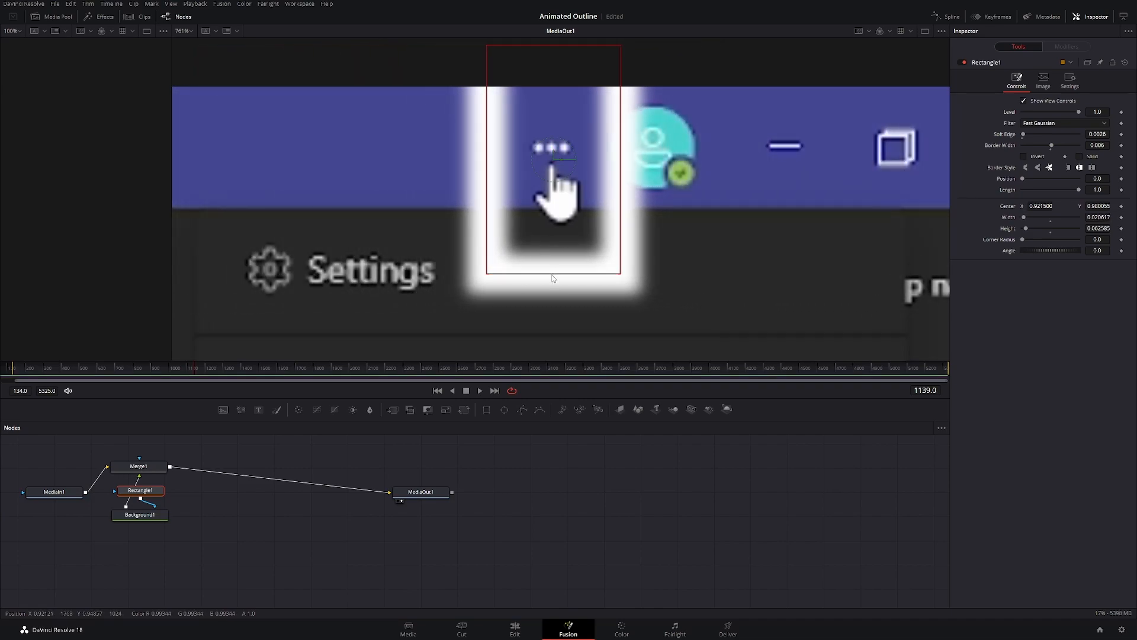
{"action": "left_click_drag", "start_coordinate": [553, 274], "coordinate": [552, 204]}
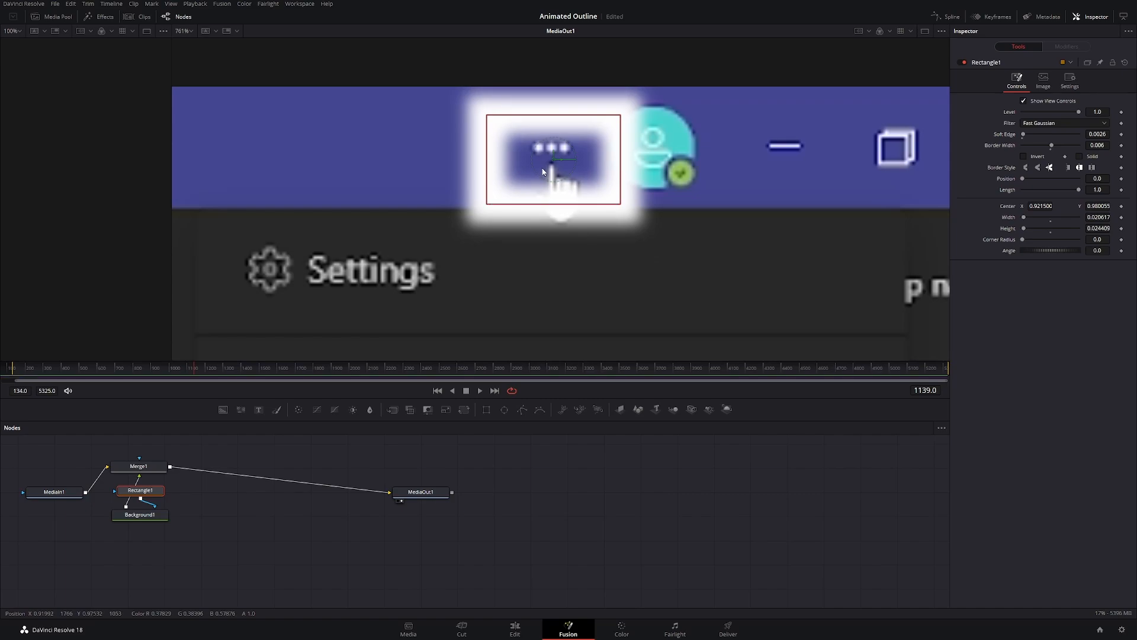
{"action": "left_click_drag", "start_coordinate": [555, 165], "coordinate": [551, 153]}
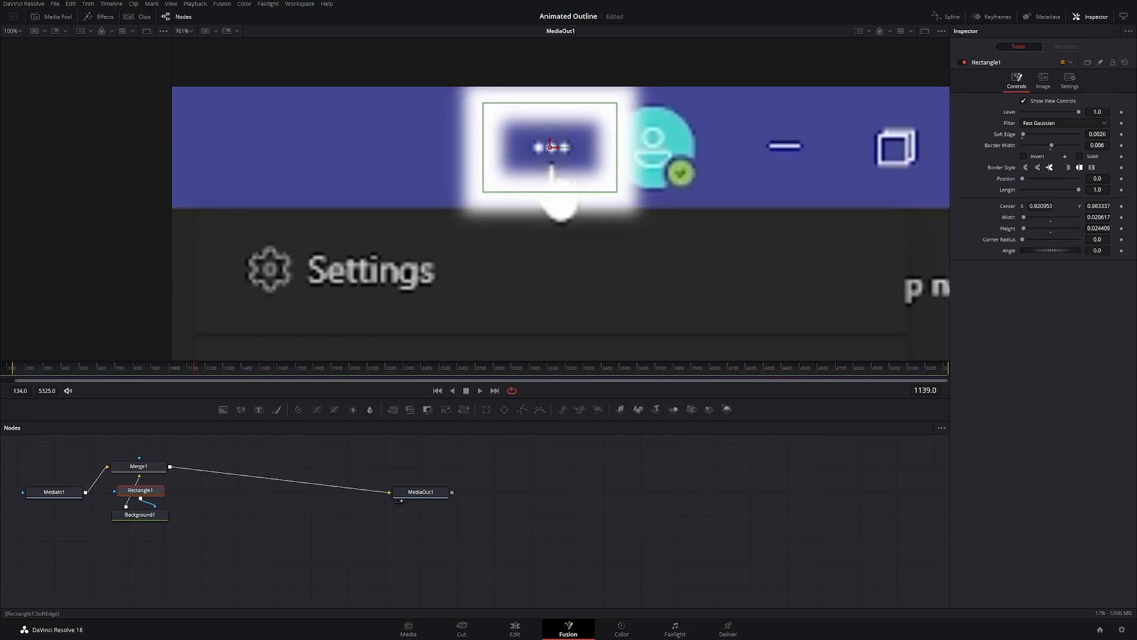
Step: Set the outline's soft edge to 0 and border width to 0.0018, then tighten it to about 0.017 wide and 0.020 high
{"action": "left_click_drag", "start_coordinate": [1098, 134], "coordinate": [1068, 145]}
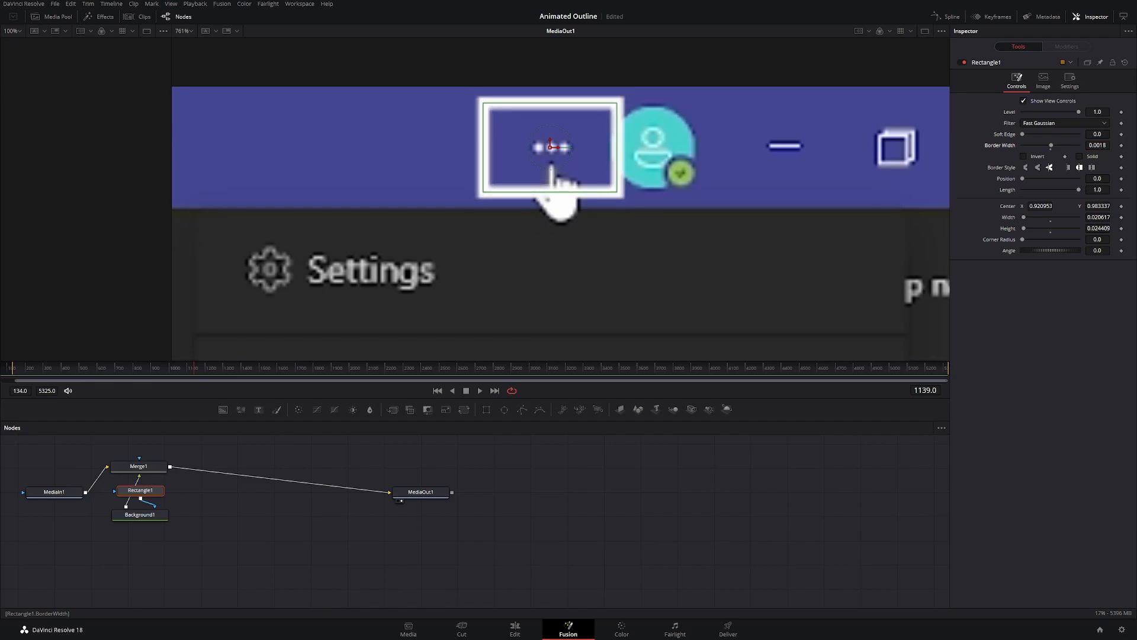
{"action": "left_click_drag", "start_coordinate": [617, 147], "coordinate": [605, 151]}
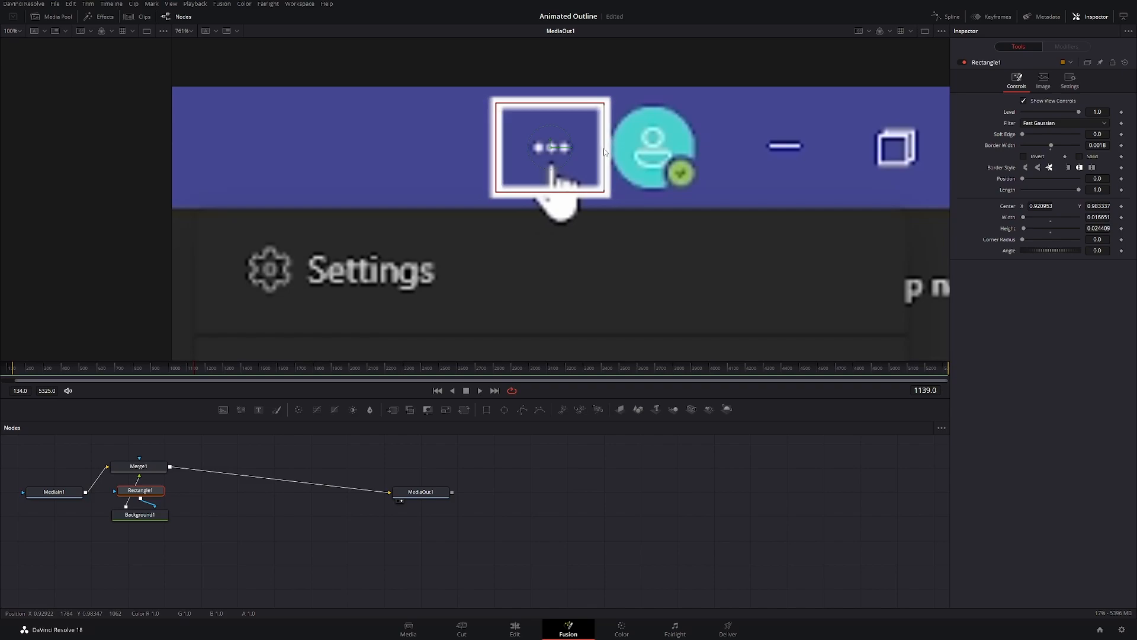
{"action": "left_click_drag", "start_coordinate": [549, 196], "coordinate": [550, 188]}
{"action": "scroll", "coordinate": [670, 254], "scroll_direction": "down", "scroll_amount": 10}
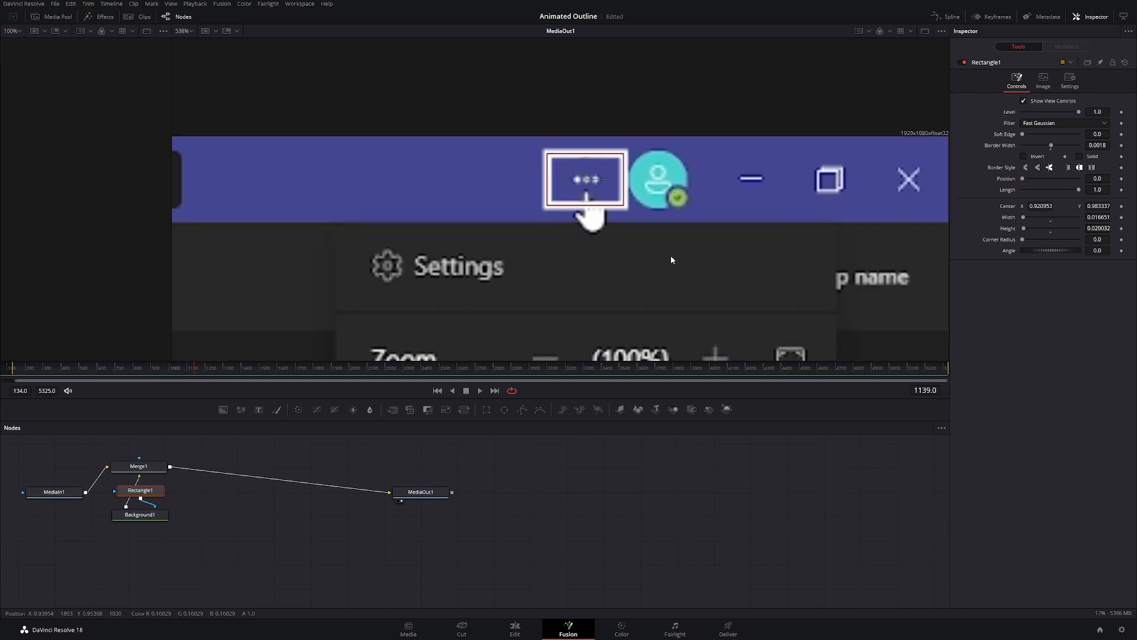
{"action": "left_click_drag", "start_coordinate": [518, 313], "coordinate": [510, 155]}
{"action": "scroll", "coordinate": [545, 201], "scroll_direction": "down", "scroll_amount": 4}
{"action": "scroll", "coordinate": [545, 200], "scroll_direction": "up", "scroll_amount": 2}
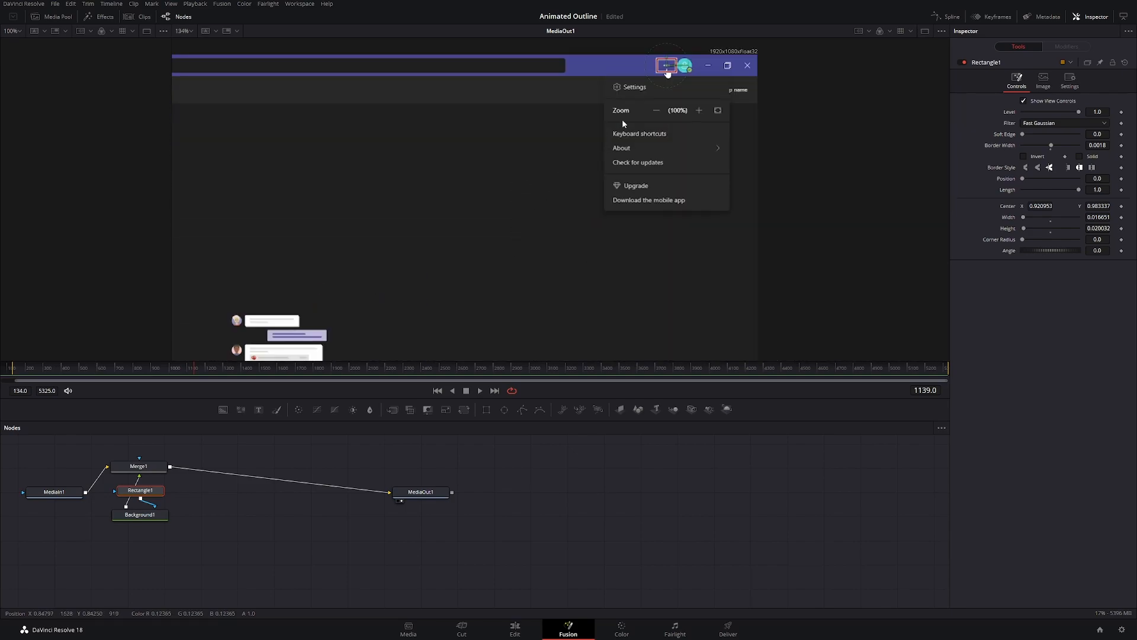
Step: Scrub the clip around frames 1013 to 1023 to find where the three-dot menu opens
{"action": "left_click", "coordinate": [140, 515]}
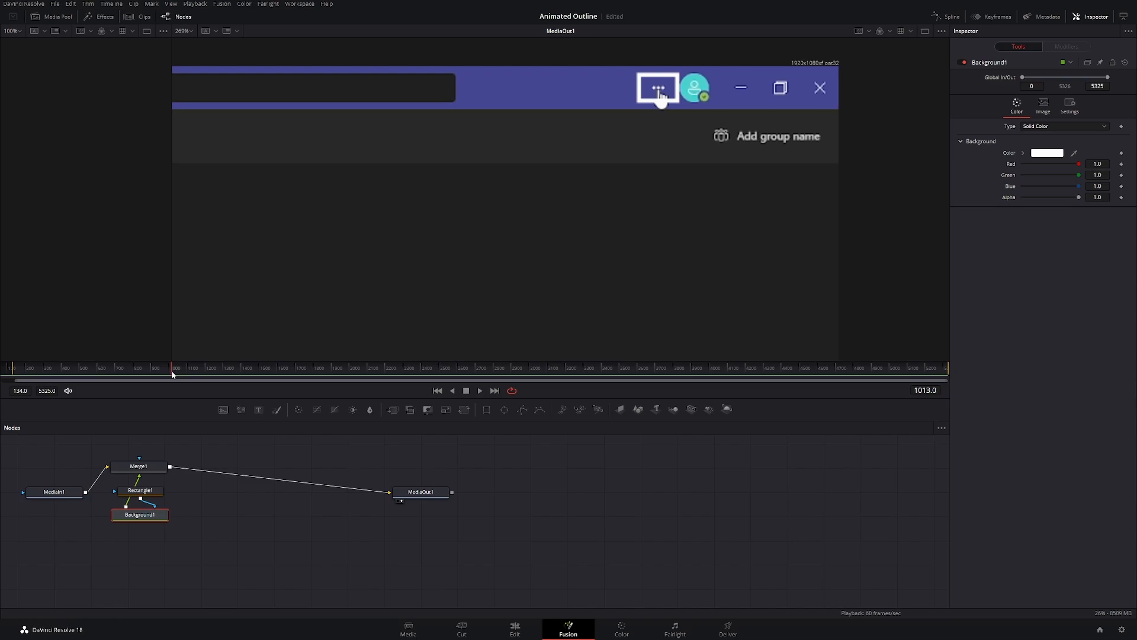
{"action": "left_click_drag", "start_coordinate": [172, 374], "coordinate": [175, 375]}
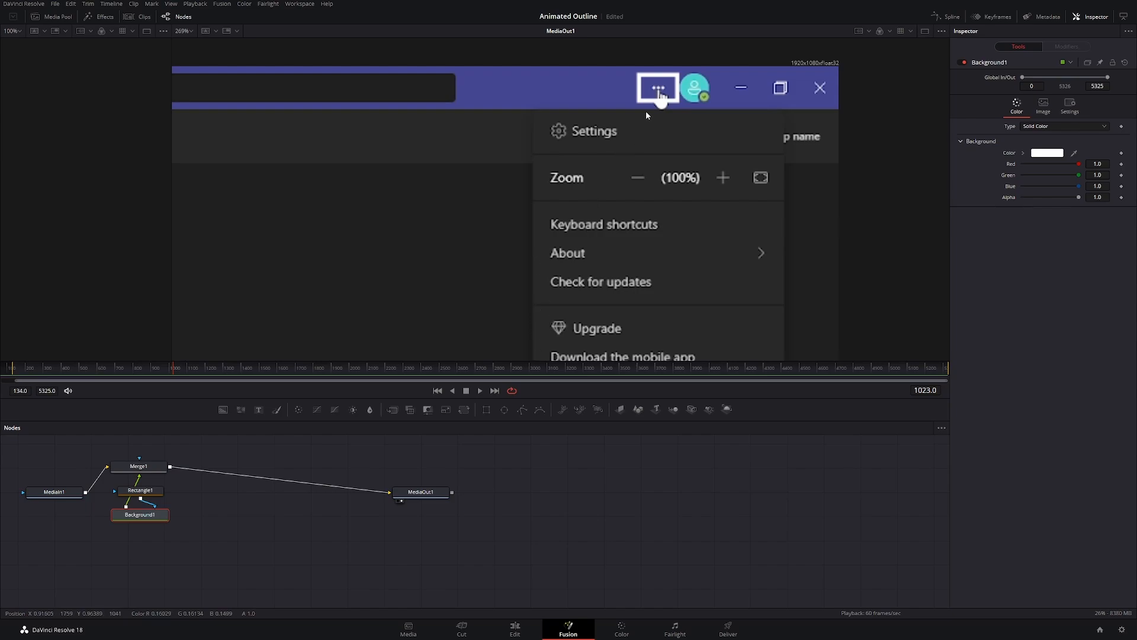
{"action": "left_click", "coordinate": [173, 374]}
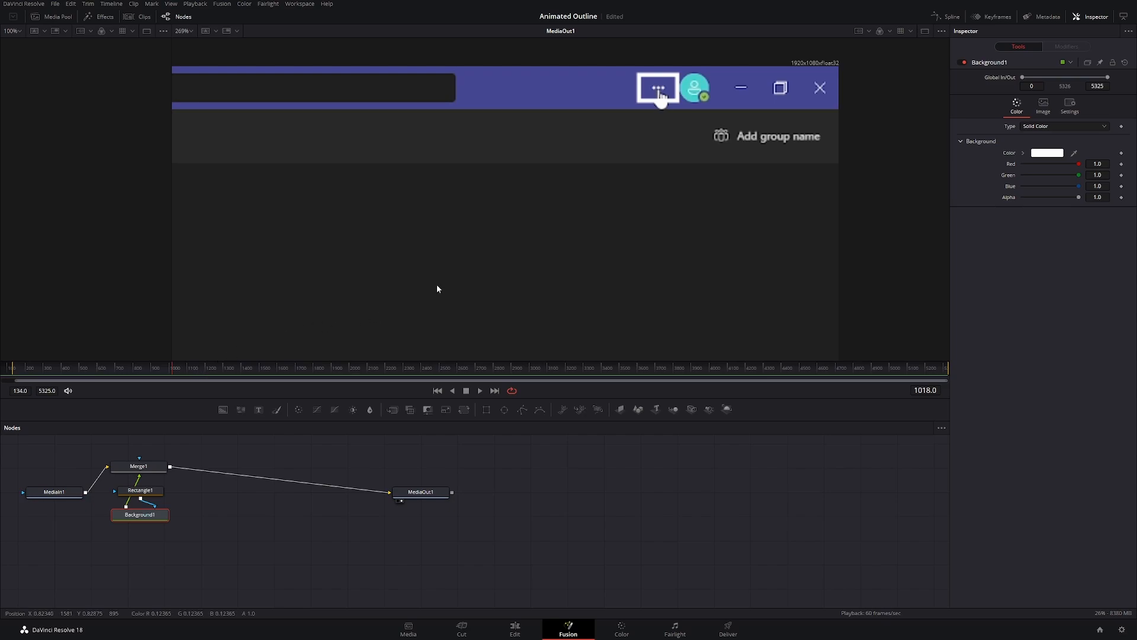
{"action": "scroll", "coordinate": [446, 269], "scroll_direction": "down", "scroll_amount": 2}
{"action": "scroll", "coordinate": [446, 269], "scroll_direction": "down", "scroll_amount": 1}
{"action": "left_click_drag", "start_coordinate": [395, 301], "coordinate": [646, 172]}
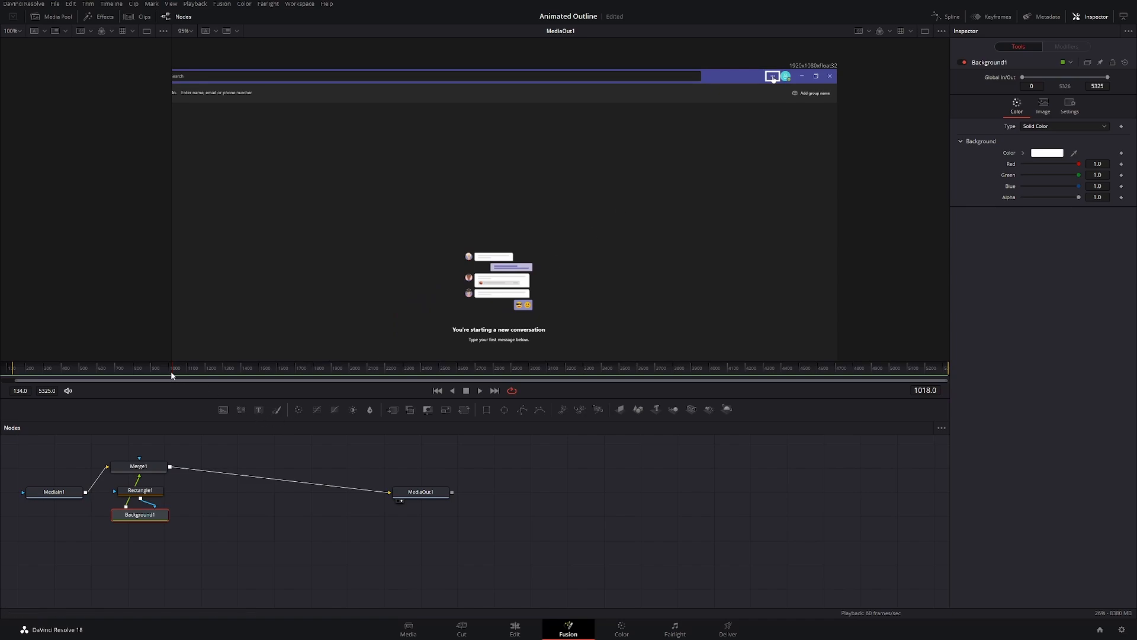
Step: Save the project, and keyframe Rectangle1's Level and Length at 0 on frame 764
{"action": "left_click_drag", "start_coordinate": [169, 372], "coordinate": [128, 384]}
{"action": "key", "text": "ctrl+s"}
{"action": "left_click", "coordinate": [157, 493]}
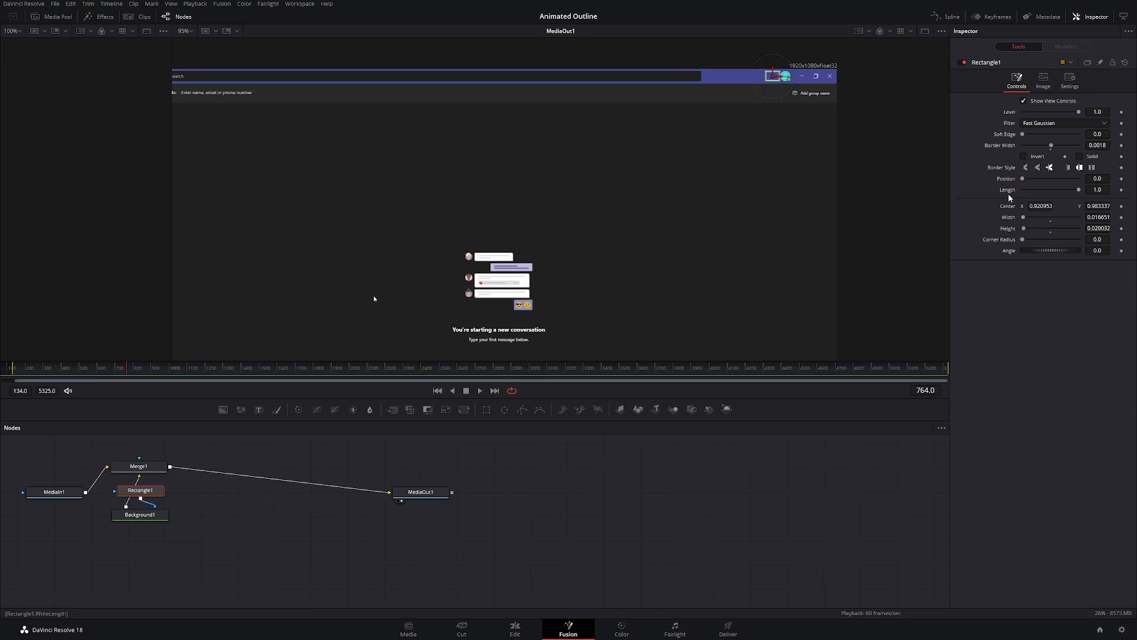
{"action": "left_click_drag", "start_coordinate": [1078, 112], "coordinate": [1009, 118]}
{"action": "left_click", "coordinate": [1121, 111]}
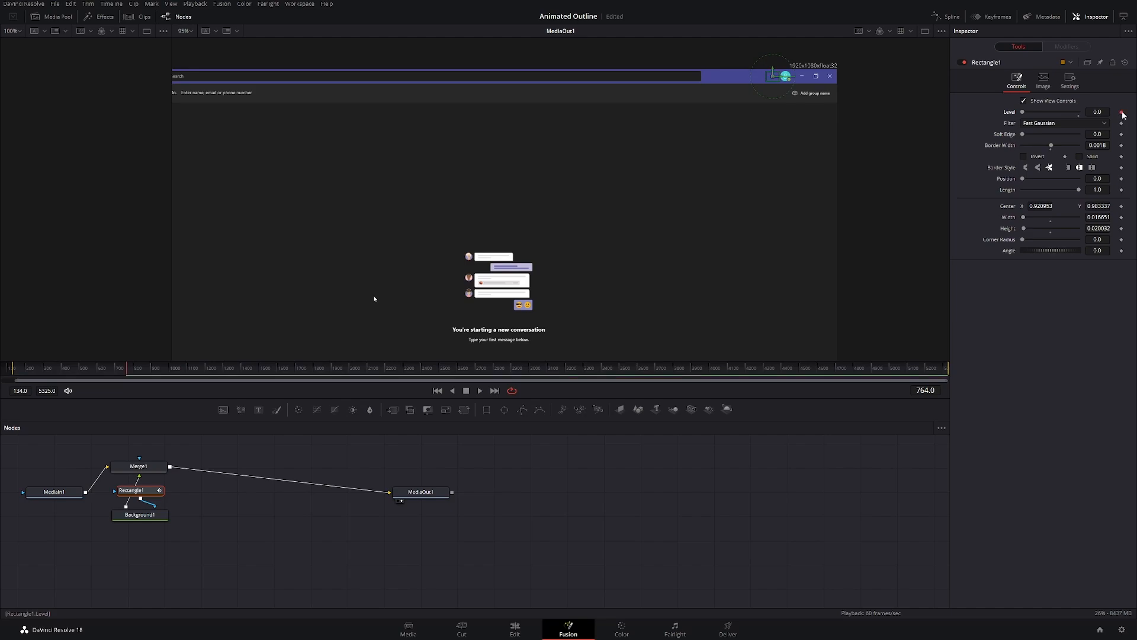
{"action": "left_click_drag", "start_coordinate": [1079, 190], "coordinate": [1022, 189]}
{"action": "left_click", "coordinate": [1121, 190]}
Step: Keyframe Rectangle1's Level and Length at 1.0 on frame 885
{"action": "left_click_drag", "start_coordinate": [128, 375], "coordinate": [130, 374]}
{"action": "left_click_drag", "start_coordinate": [131, 372], "coordinate": [150, 372]}
{"action": "left_click_drag", "start_coordinate": [1023, 113], "coordinate": [1079, 113]}
{"action": "left_click_drag", "start_coordinate": [1023, 190], "coordinate": [1080, 190]}
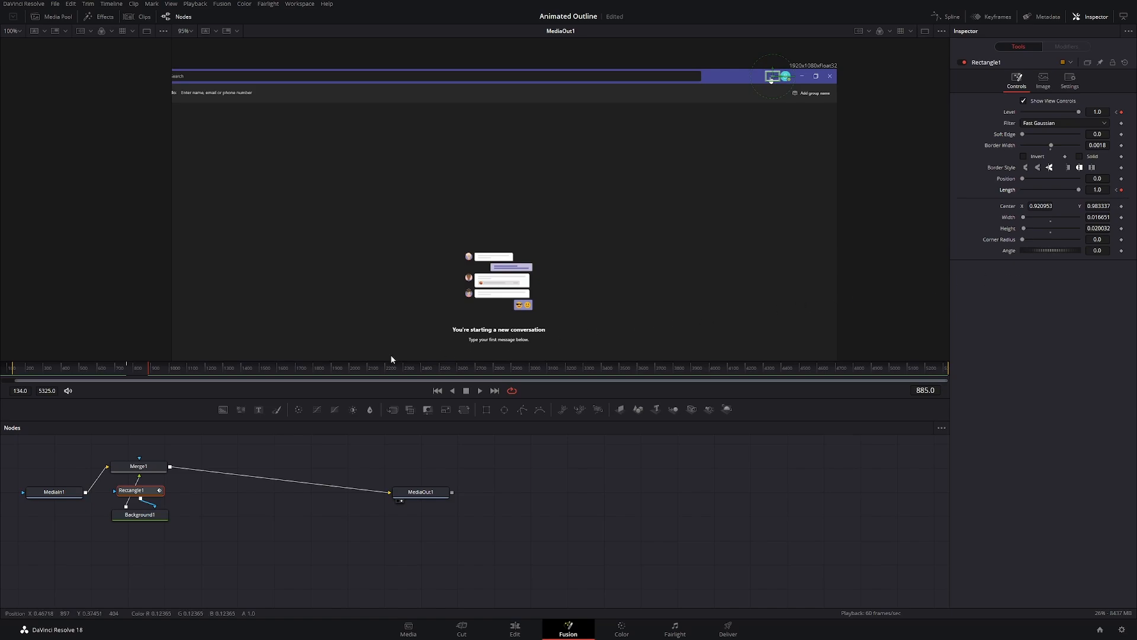
Step: Play the clip from before frame 764 to check how the outline draws on around the three dots, including a close-up view
{"action": "left_click_drag", "start_coordinate": [148, 373], "coordinate": [151, 369]}
{"action": "left_click_drag", "start_coordinate": [152, 375], "coordinate": [123, 370]}
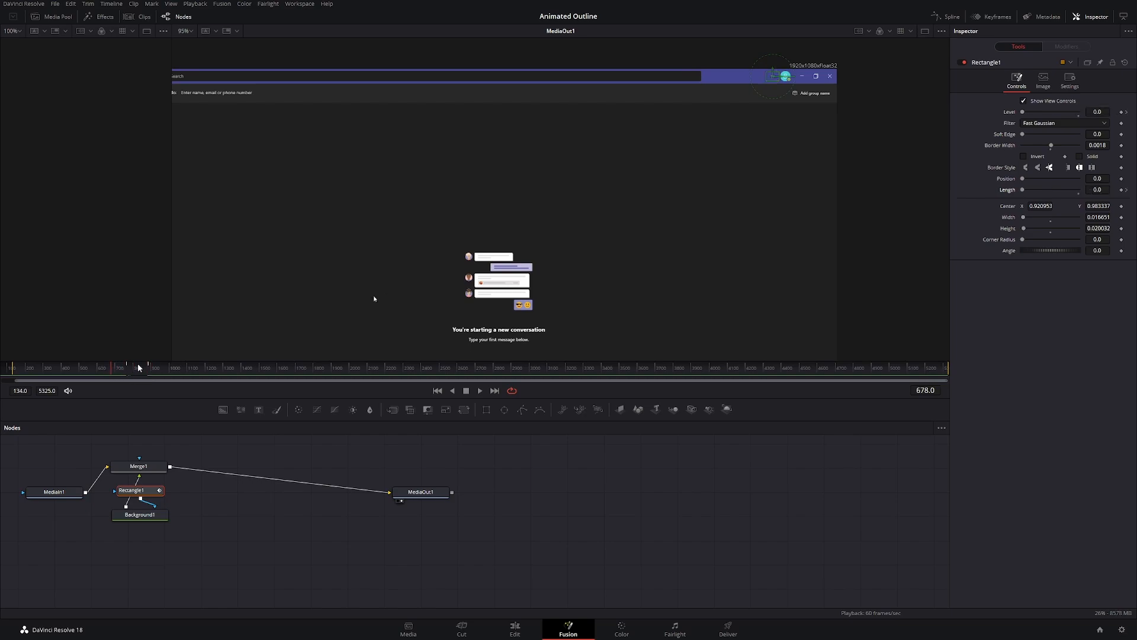
{"action": "left_click", "coordinate": [477, 392]}
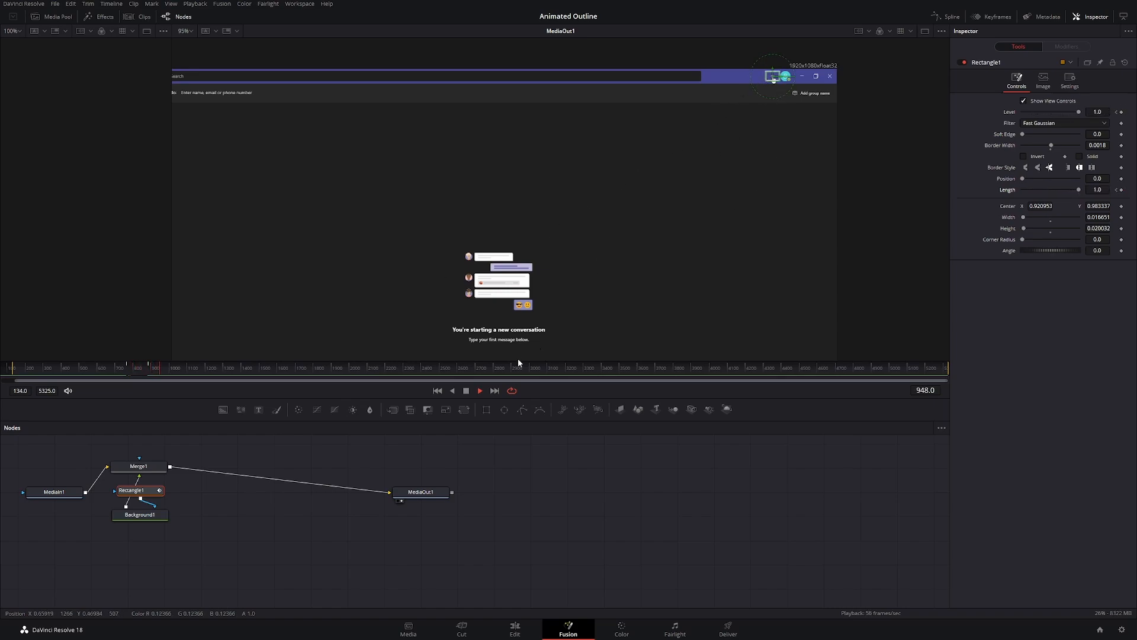
{"action": "left_click", "coordinate": [466, 390]}
{"action": "left_click", "coordinate": [142, 521]}
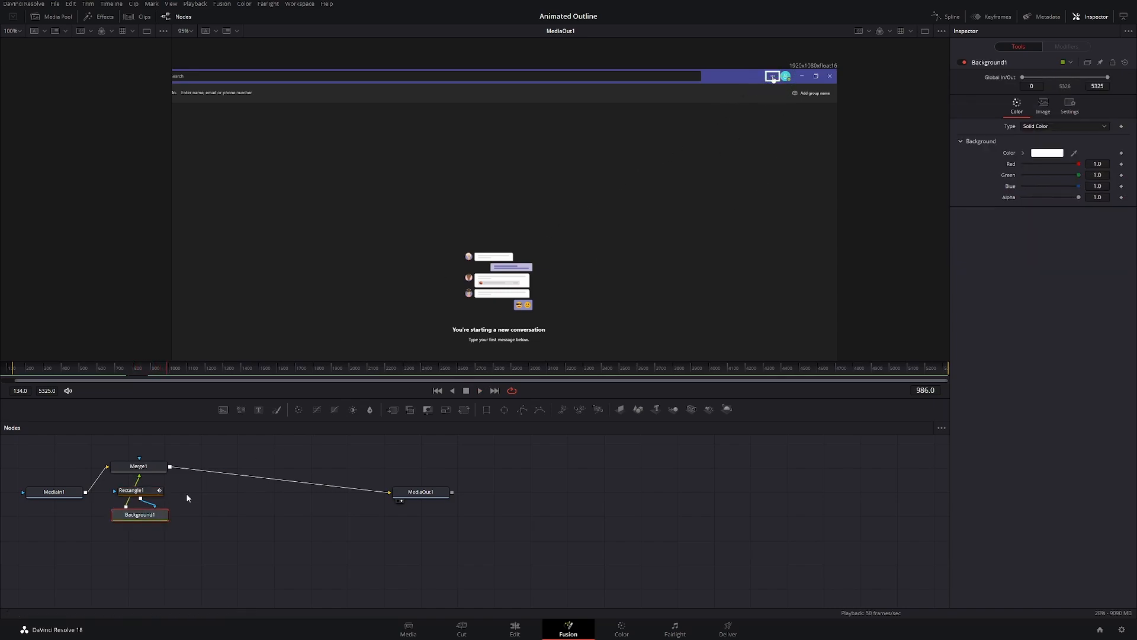
{"action": "left_click", "coordinate": [126, 372]}
{"action": "scroll", "coordinate": [727, 162], "scroll_direction": "up", "scroll_amount": 2}
{"action": "scroll", "coordinate": [815, 108], "scroll_direction": "up", "scroll_amount": 1}
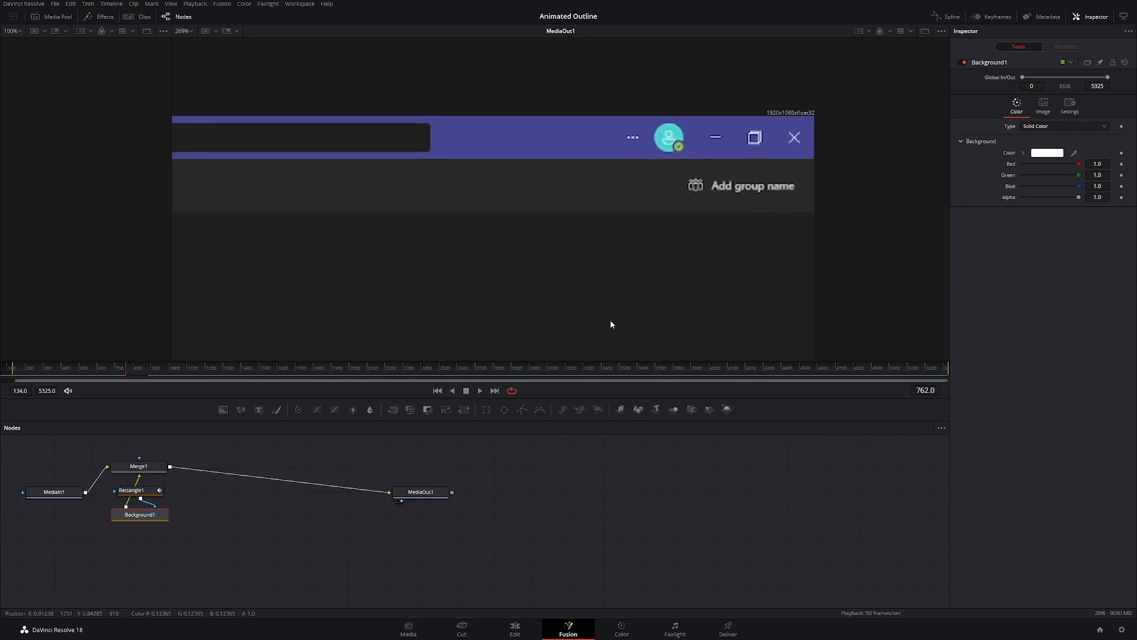
{"action": "left_click", "coordinate": [479, 391]}
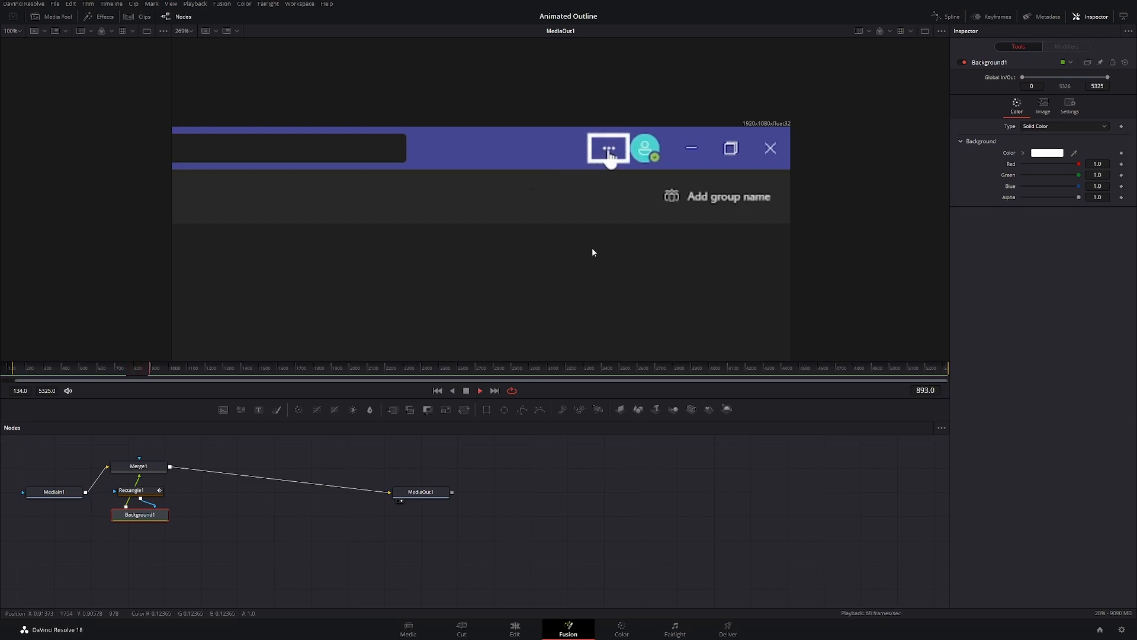
{"action": "left_click", "coordinate": [466, 391]}
Step: Add hold keyframes for Rectangle1's Level and Length at 1.0 on frame 996, before the menu opens
{"action": "left_click", "coordinate": [147, 496]}
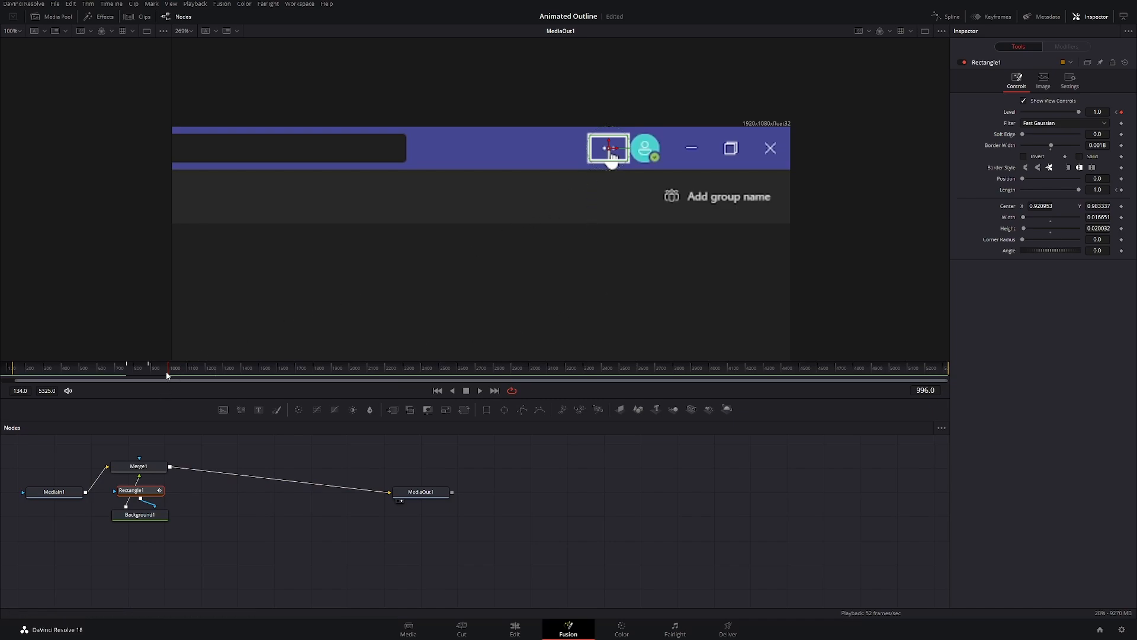
{"action": "left_click_drag", "start_coordinate": [169, 375], "coordinate": [174, 374]}
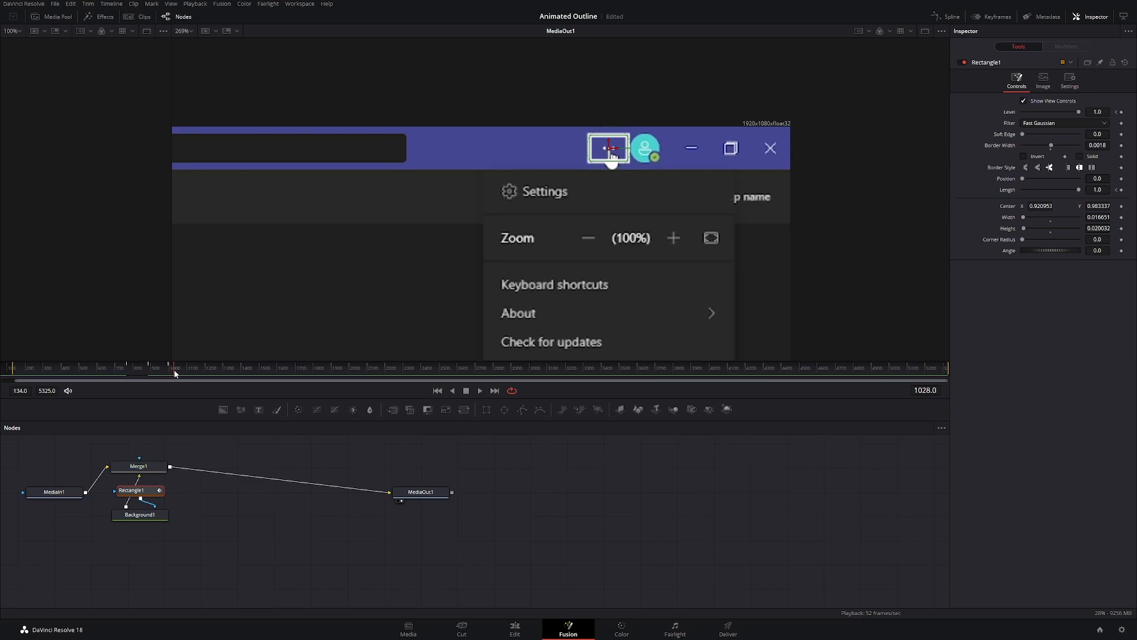
{"action": "left_click_drag", "start_coordinate": [176, 373], "coordinate": [170, 373]}
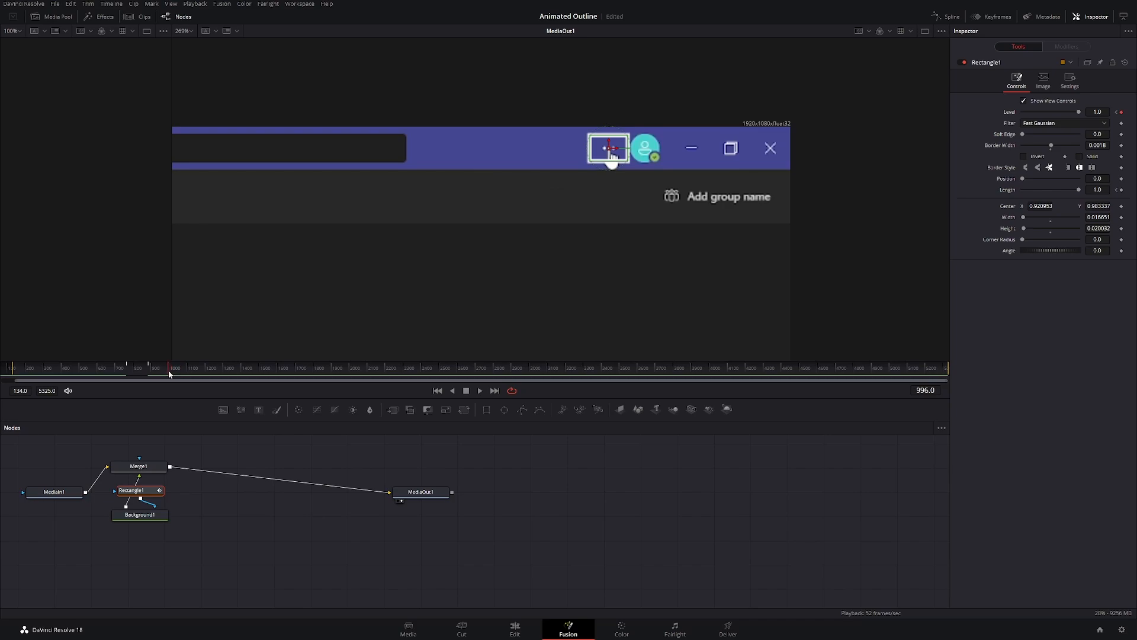
{"action": "left_click", "coordinate": [1122, 191]}
Step: Keyframe Rectangle1's Level and Length down to 0 on frame 1018
{"action": "left_click_drag", "start_coordinate": [170, 374], "coordinate": [173, 375]}
{"action": "left_click_drag", "start_coordinate": [1077, 113], "coordinate": [1015, 115]}
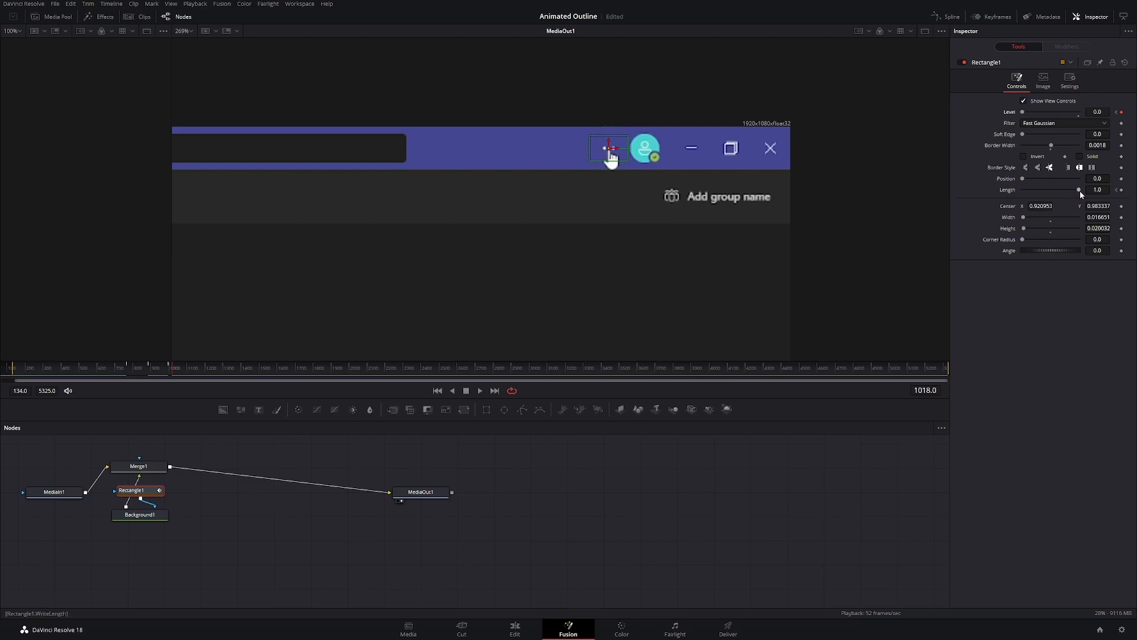
{"action": "left_click_drag", "start_coordinate": [1079, 191], "coordinate": [1008, 193]}
Step: Play back the full appearance and disappearance of the three-dot outline, and save the project
{"action": "left_click", "coordinate": [141, 515]}
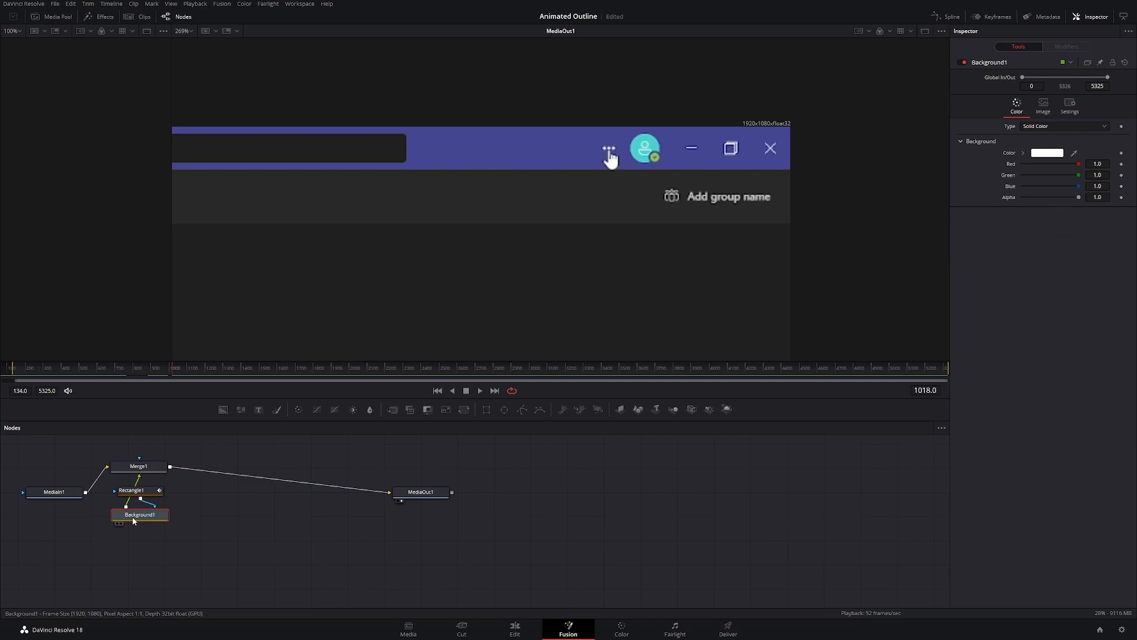
{"action": "left_click_drag", "start_coordinate": [171, 380], "coordinate": [128, 373]}
{"action": "left_click", "coordinate": [479, 390]}
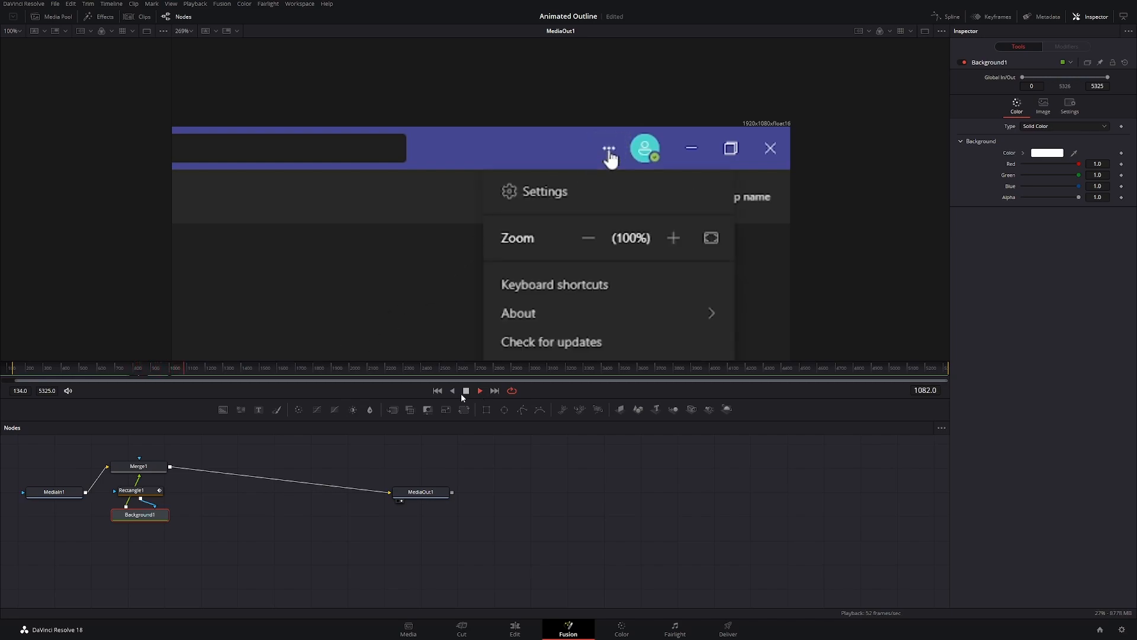
{"action": "left_click", "coordinate": [466, 391]}
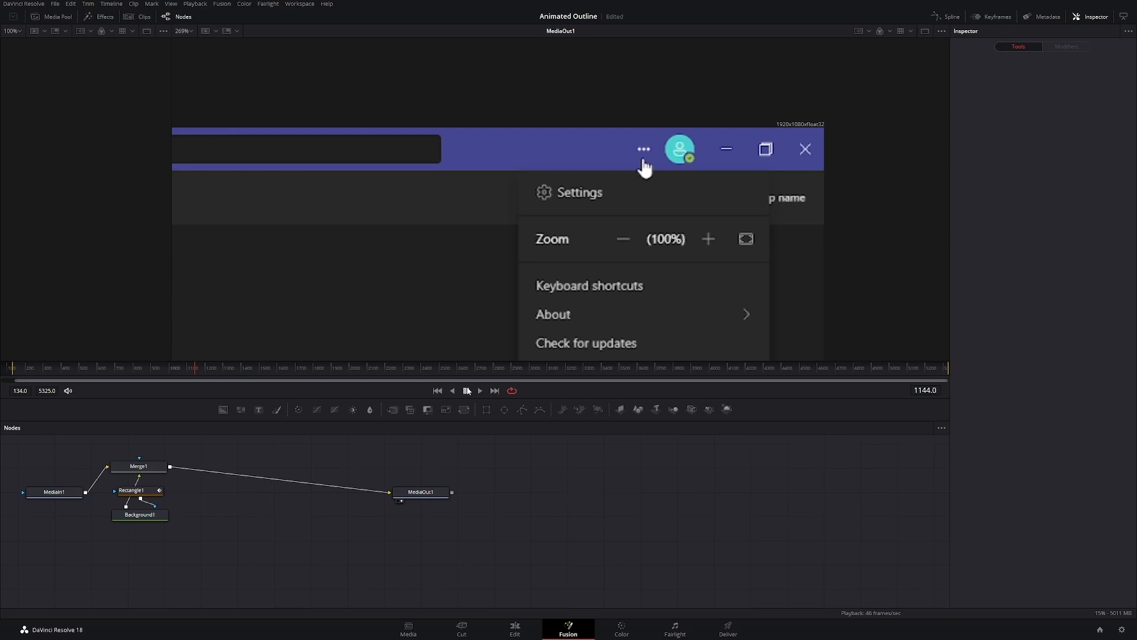
{"action": "key", "text": "ctrl+s"}
Step: Add a second rectangle mask to Background1, center it at about X 0.612, Y 0.670, and turn off its Solid option
{"action": "left_click", "coordinate": [159, 516]}
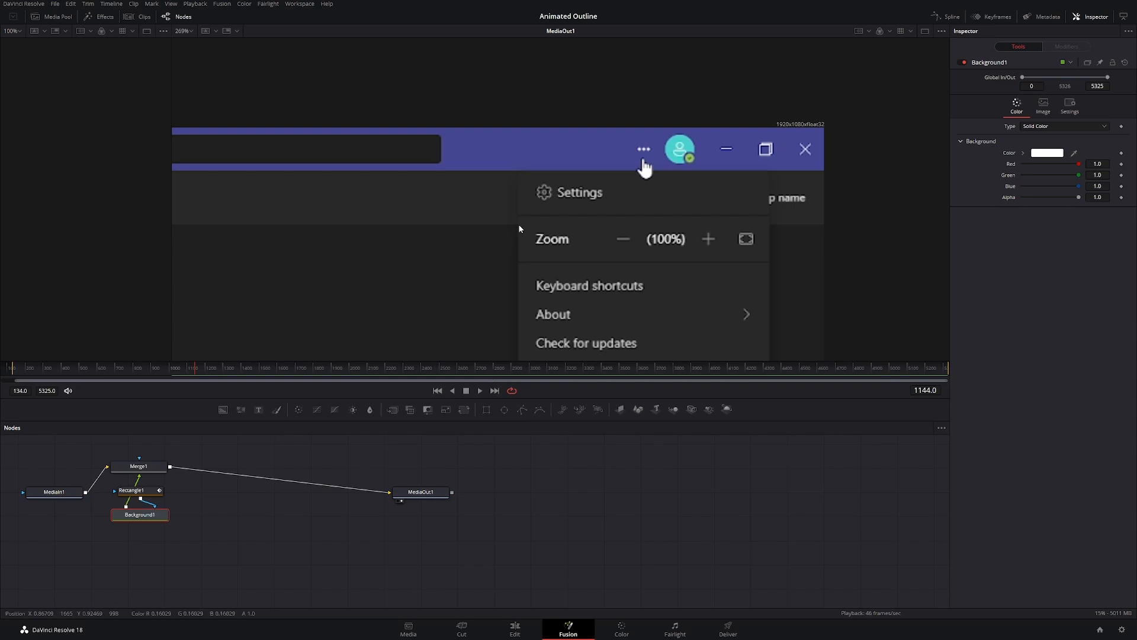
{"action": "left_click", "coordinate": [490, 411]}
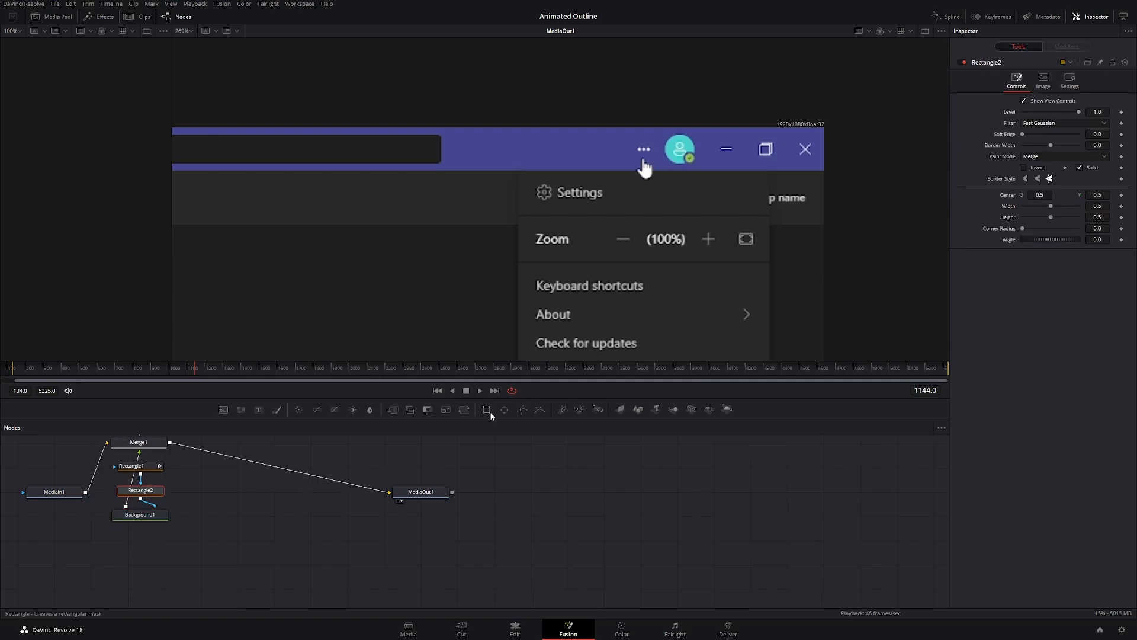
{"action": "scroll", "coordinate": [439, 292], "scroll_direction": "down", "scroll_amount": 5}
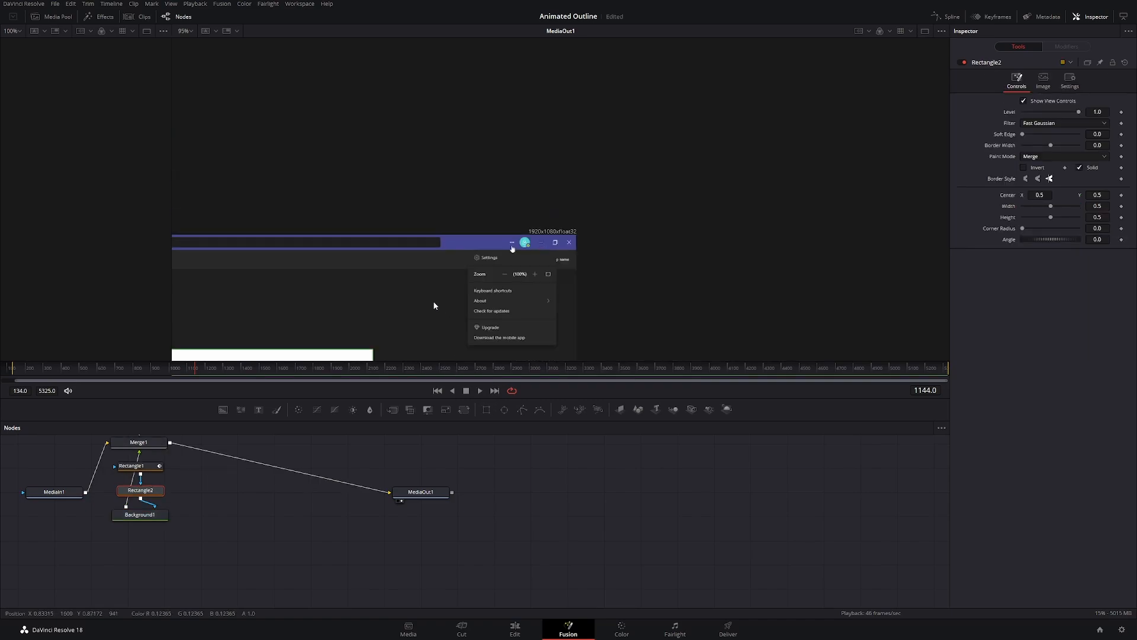
{"action": "left_click_drag", "start_coordinate": [451, 298], "coordinate": [723, 129]}
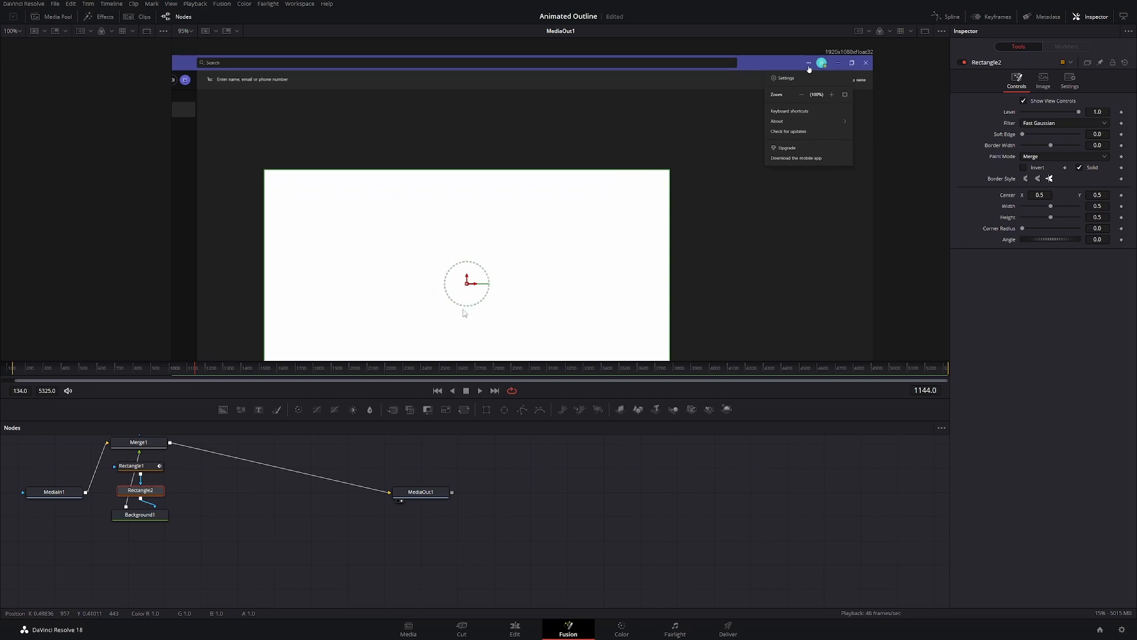
{"action": "left_click_drag", "start_coordinate": [468, 286], "coordinate": [559, 208]}
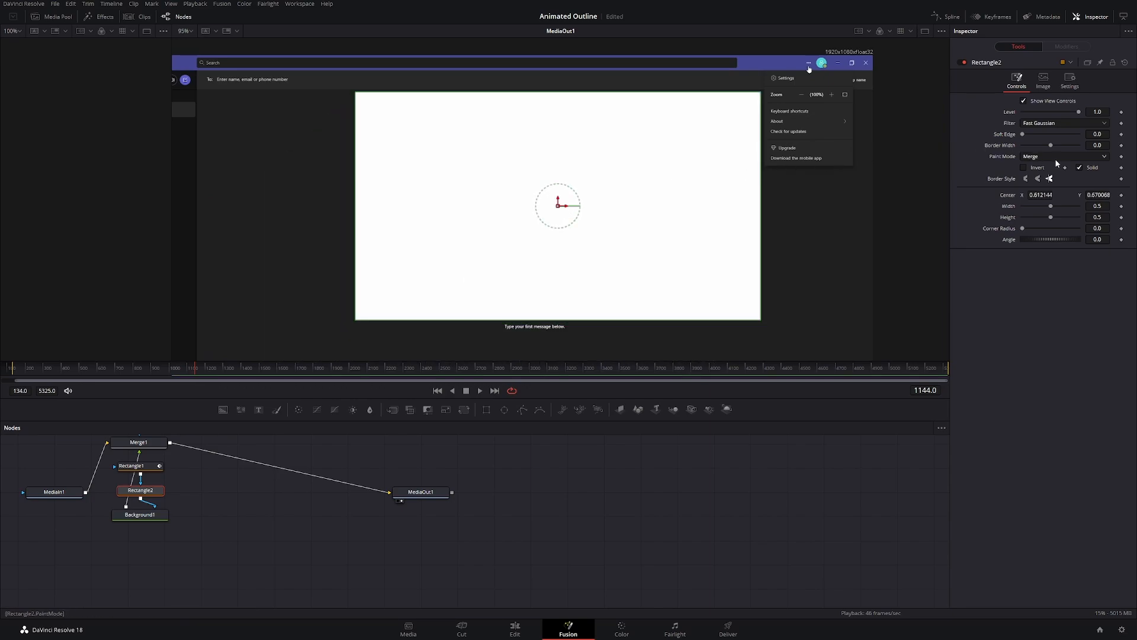
{"action": "left_click", "coordinate": [1080, 170]}
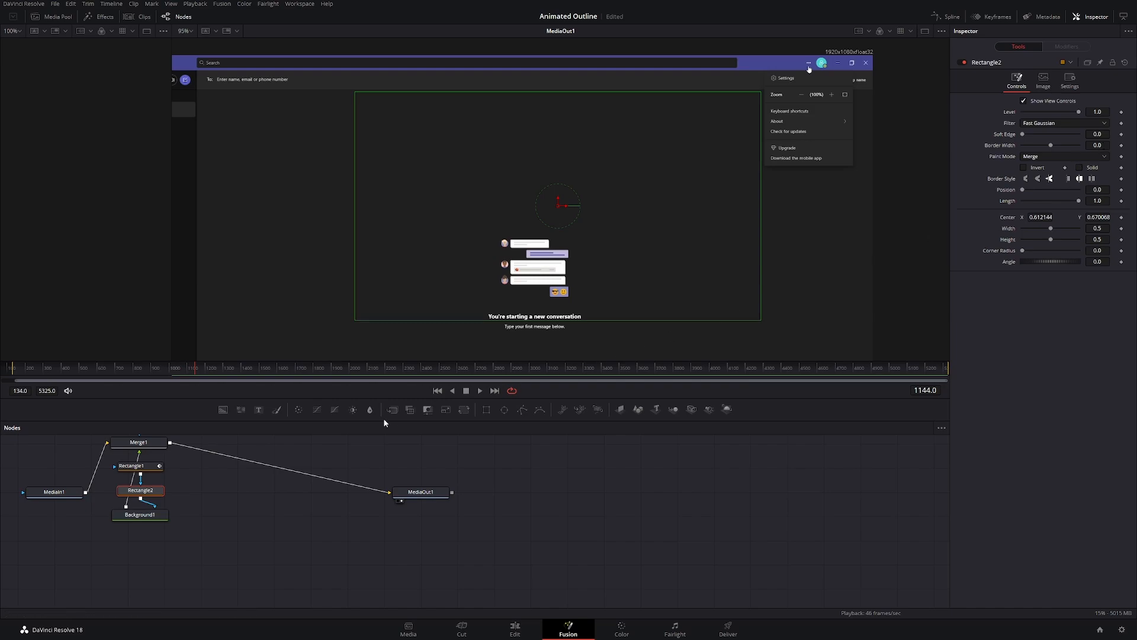
Step: Set Rectangle2's border width to 0.0018 to match Rectangle1
{"action": "left_click", "coordinate": [147, 468]}
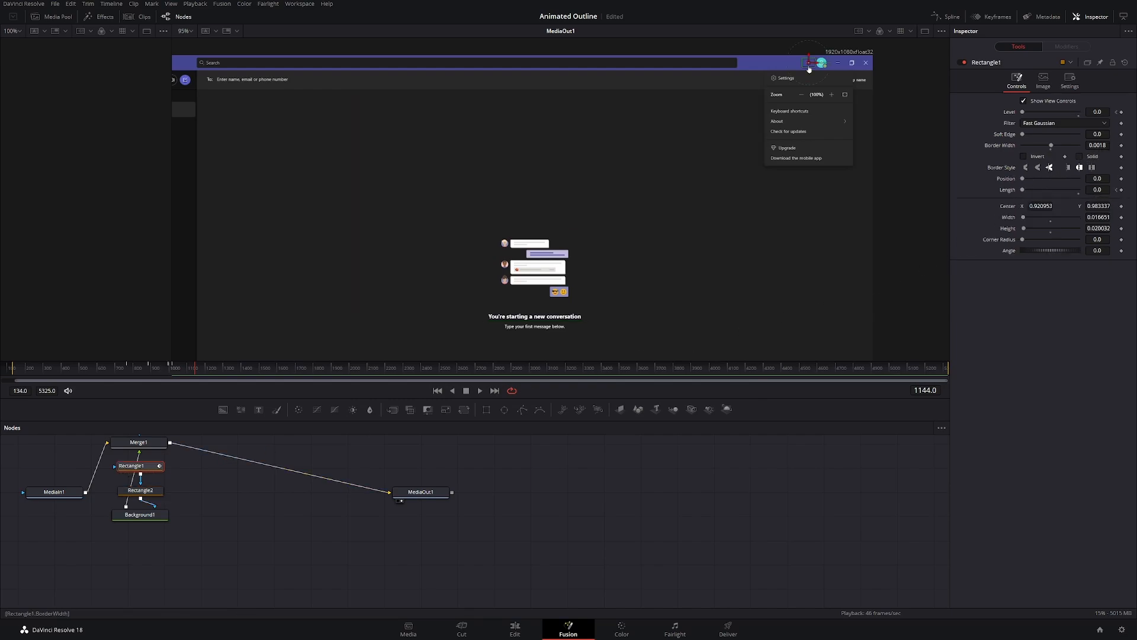
{"action": "left_click", "coordinate": [157, 493]}
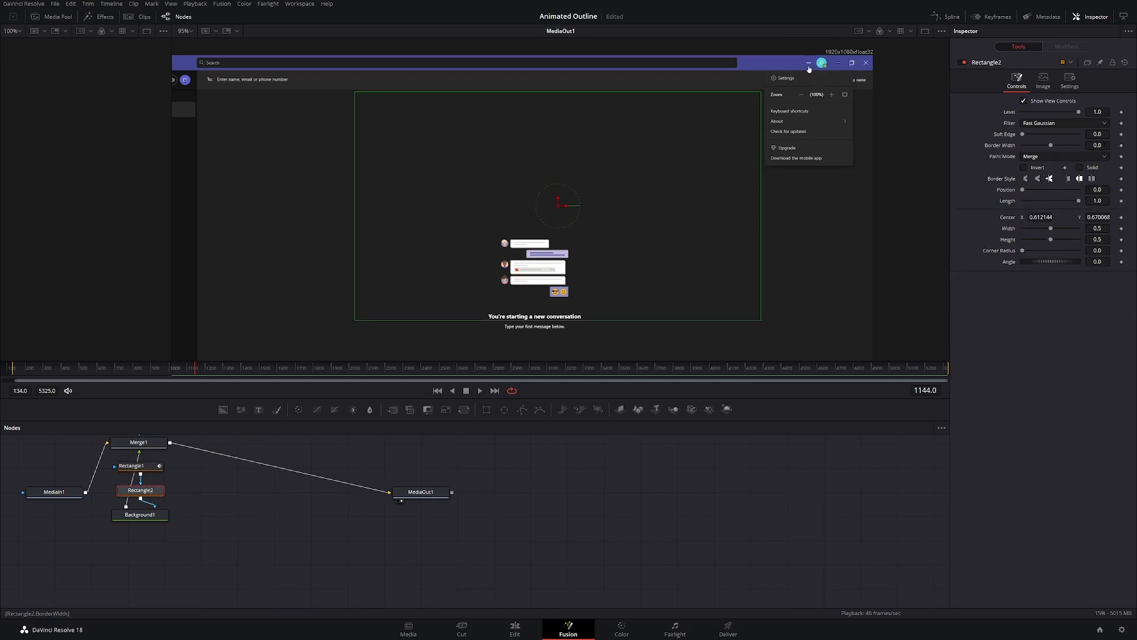
{"action": "left_click", "coordinate": [1105, 144]}
{"action": "type", "text": "018"}
{"action": "left_click", "coordinate": [1057, 394]}
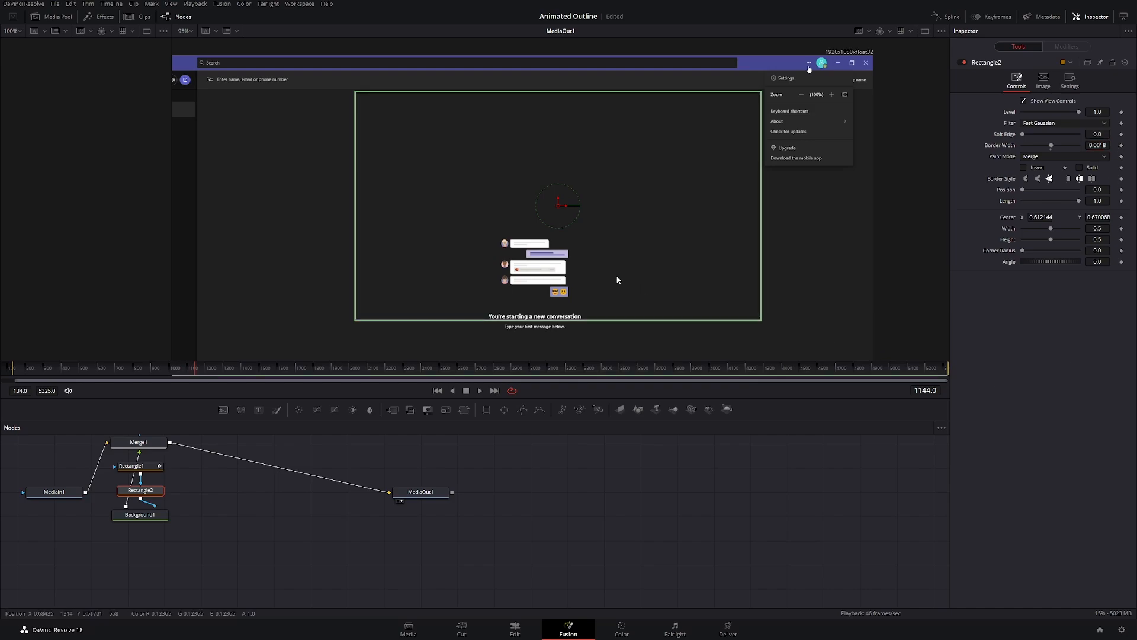
Step: Shrink Rectangle2 to about 0.107 wide and 0.102 high, and move it over the upper part of the opened menu
{"action": "left_click_drag", "start_coordinate": [594, 321], "coordinate": [597, 229]}
{"action": "left_click_drag", "start_coordinate": [757, 209], "coordinate": [724, 435]}
{"action": "scroll", "coordinate": [833, 164], "scroll_direction": "up", "scroll_amount": 8}
{"action": "left_click_drag", "start_coordinate": [723, 286], "coordinate": [712, 392]}
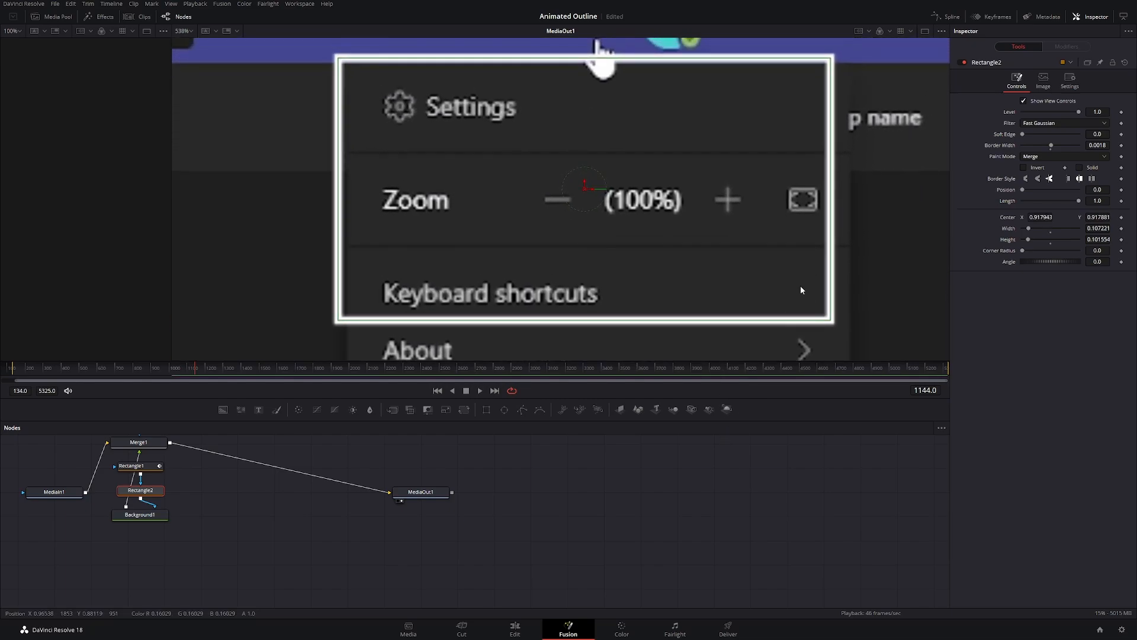
Step: Fit Rectangle2 around the Settings entry, about 0.108 wide and 0.031 high, centered at about X 0.921, Y 0.949
{"action": "left_click_drag", "start_coordinate": [788, 320], "coordinate": [730, 236]}
{"action": "left_click_drag", "start_coordinate": [585, 188], "coordinate": [598, 109]}
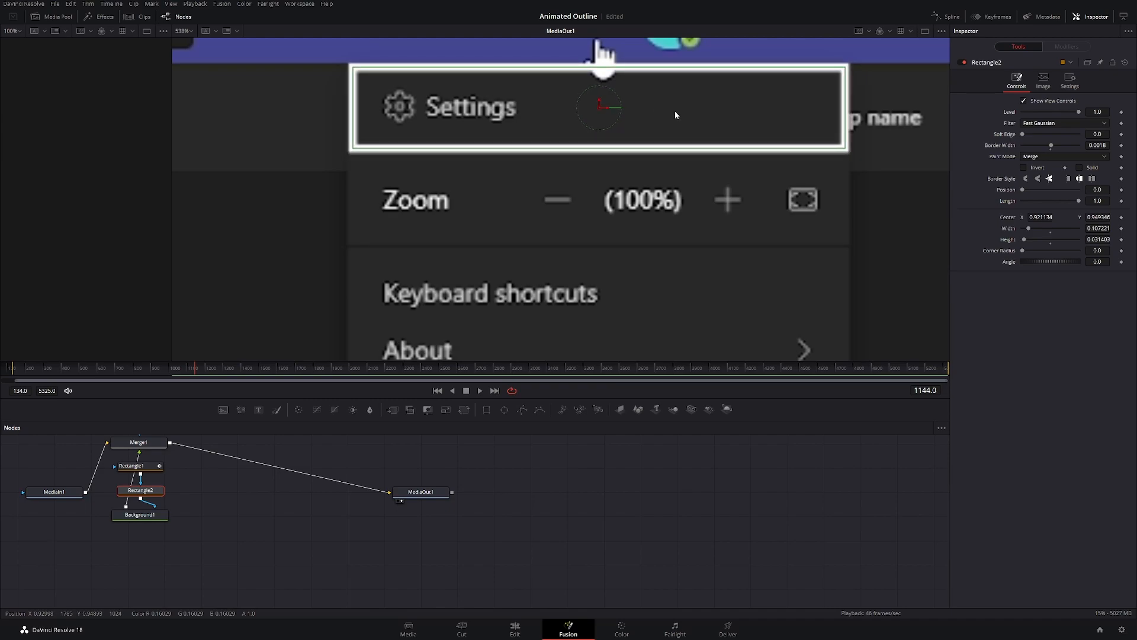
{"action": "left_click_drag", "start_coordinate": [845, 115], "coordinate": [849, 119]}
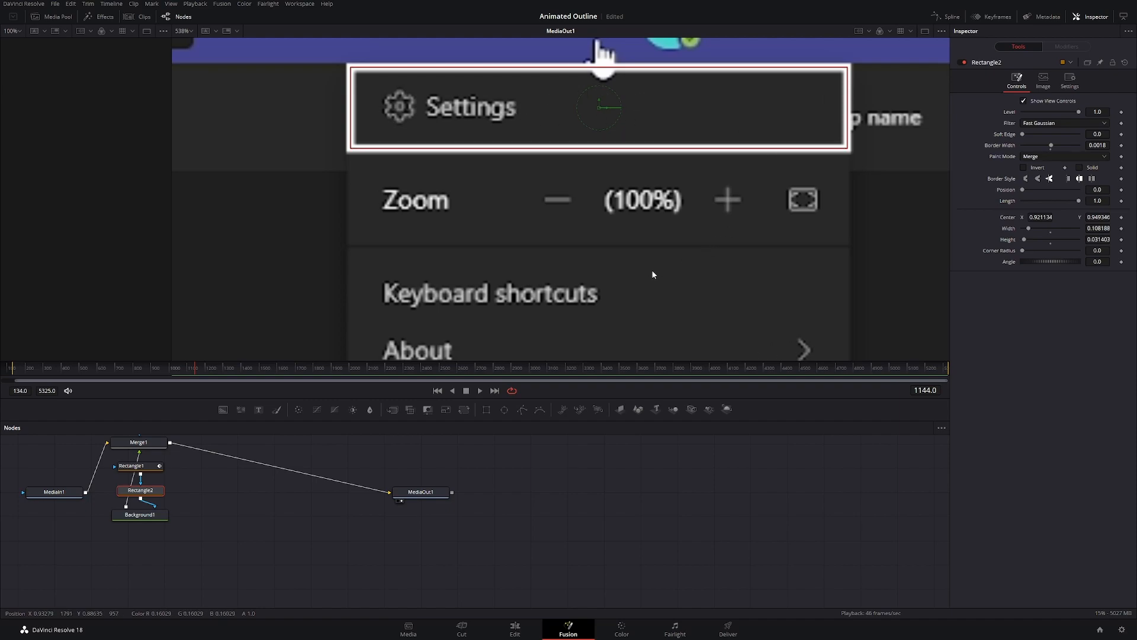
{"action": "scroll", "coordinate": [638, 254], "scroll_direction": "down", "scroll_amount": 2}
{"action": "scroll", "coordinate": [639, 259], "scroll_direction": "down", "scroll_amount": 2}
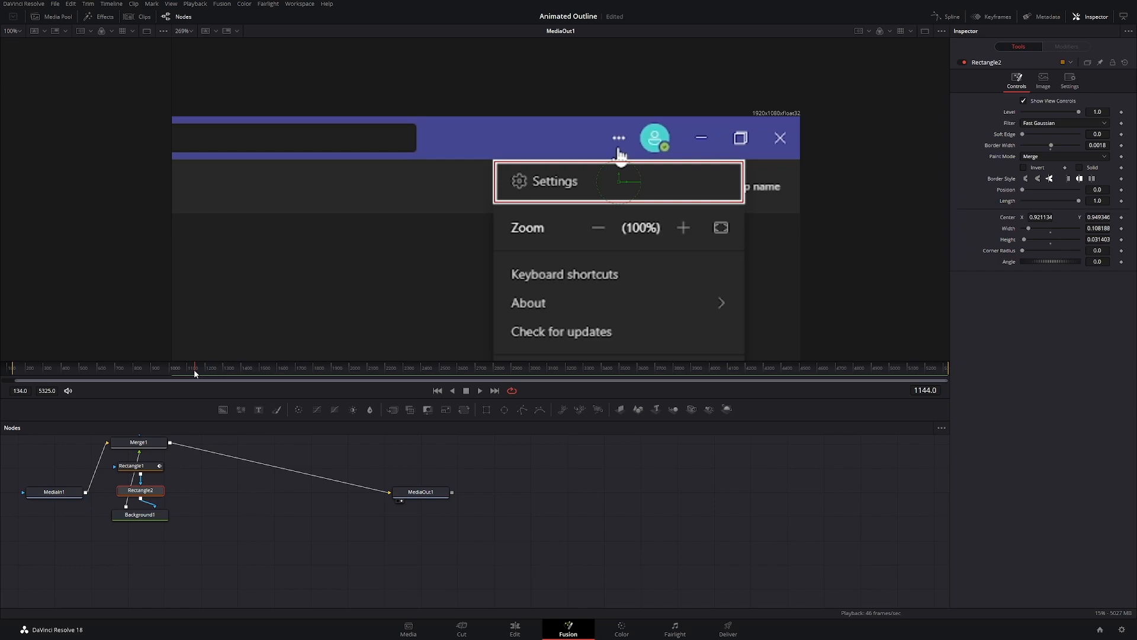
Step: At frame 1018, set Rectangle2's Level and Length to 0 and keyframe both values
{"action": "left_click_drag", "start_coordinate": [193, 368], "coordinate": [174, 373]}
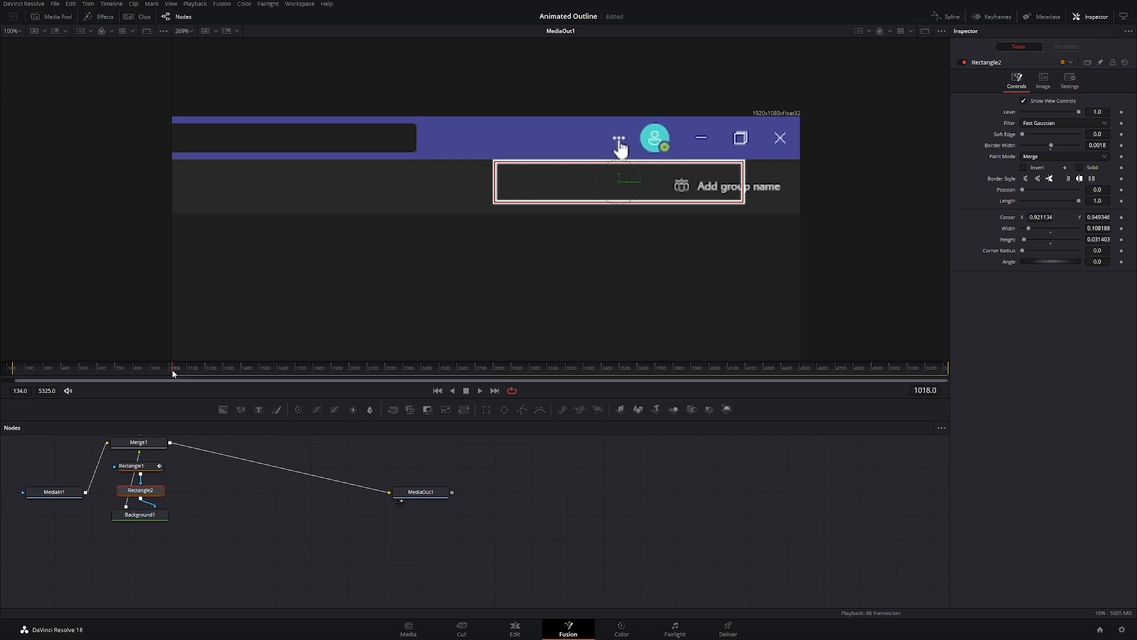
{"action": "left_click_drag", "start_coordinate": [173, 373], "coordinate": [218, 373]}
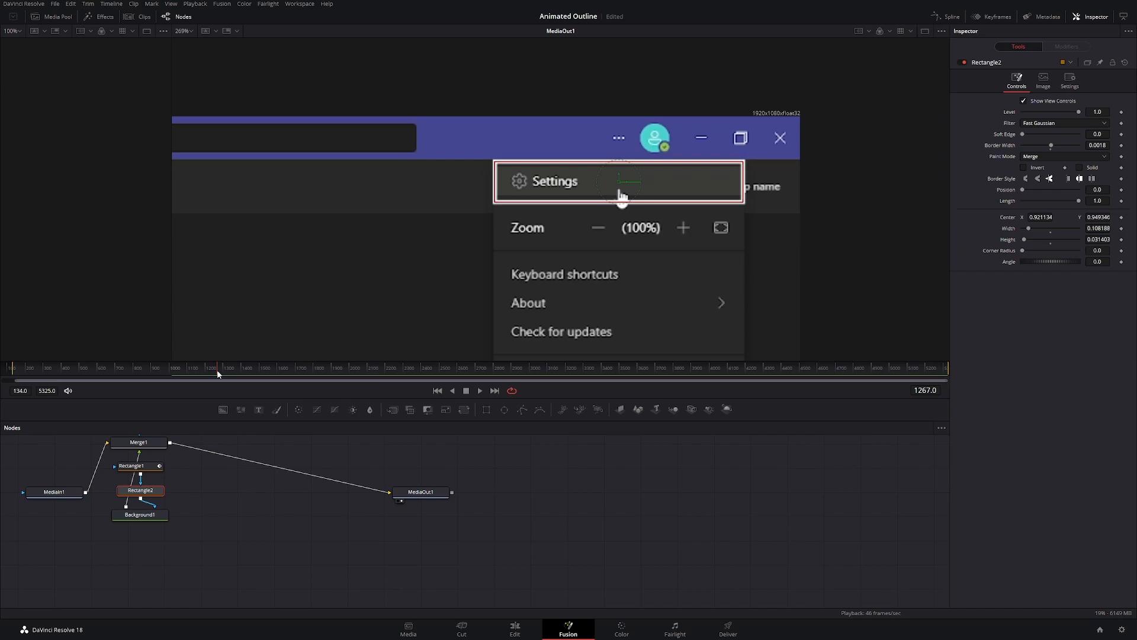
{"action": "left_click_drag", "start_coordinate": [218, 374], "coordinate": [174, 377]}
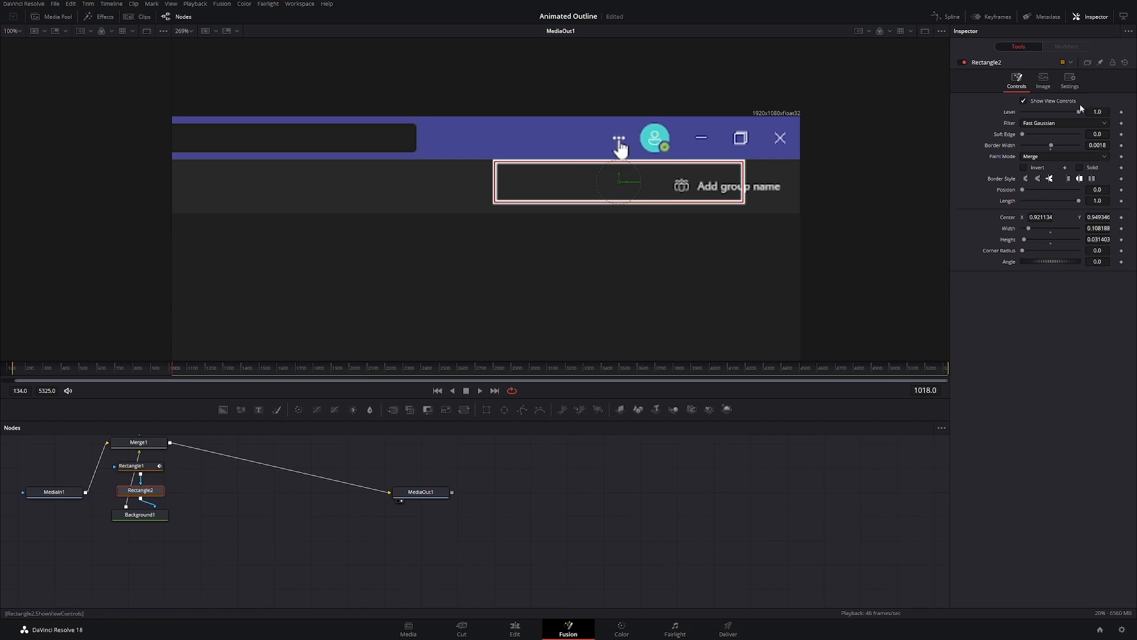
{"action": "left_click_drag", "start_coordinate": [1079, 111], "coordinate": [994, 115]}
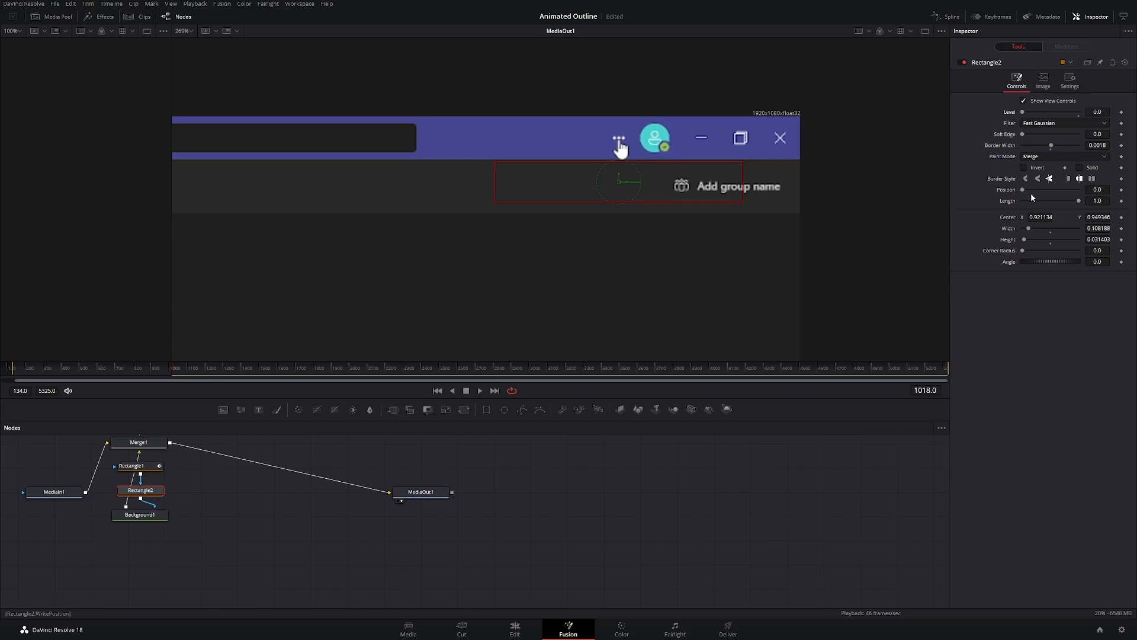
{"action": "left_click_drag", "start_coordinate": [1080, 203], "coordinate": [1023, 202]}
{"action": "left_click", "coordinate": [1121, 202]}
{"action": "left_click", "coordinate": [1122, 112]}
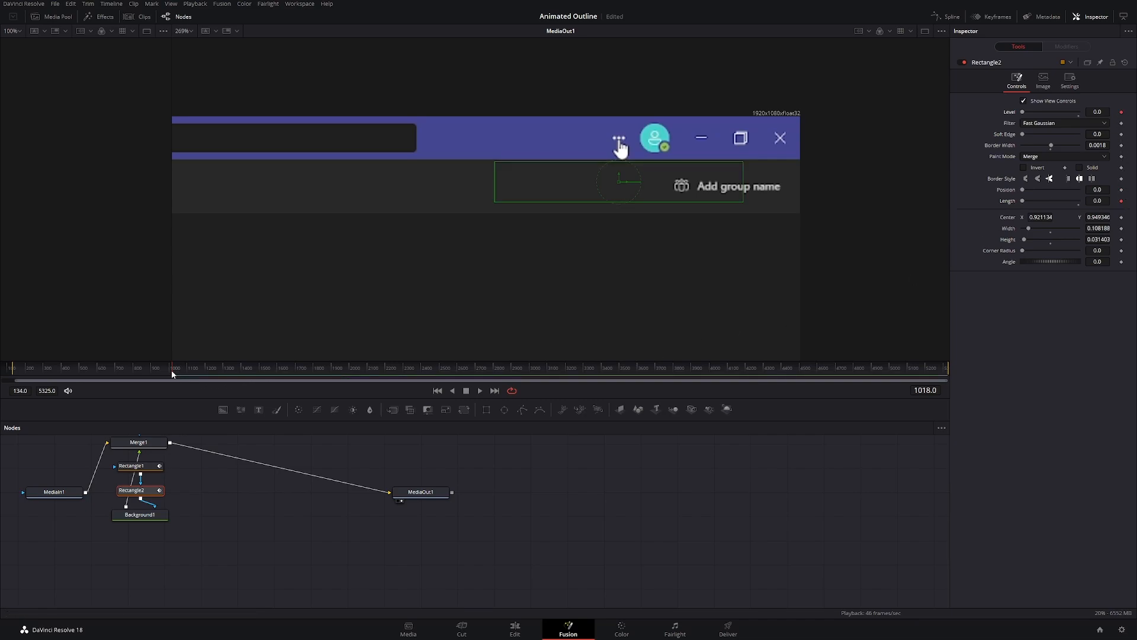
Step: At frame 1100, set Rectangle2's Level and Length to 1.0, keeping its border width at 0.0018
{"action": "left_click_drag", "start_coordinate": [174, 374], "coordinate": [188, 373]}
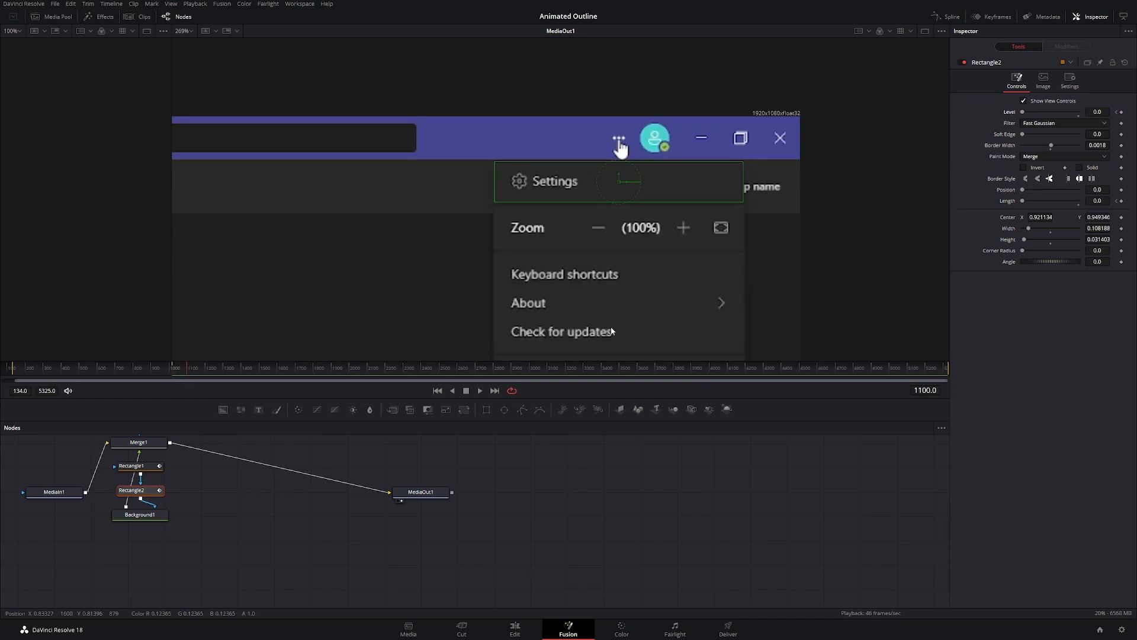
{"action": "mouse_move", "coordinate": [1023, 112]}
{"action": "left_mouse_down"}
{"action": "mouse_move", "coordinate": [1078, 113]}
{"action": "mouse_move", "coordinate": [1126, 142]}
{"action": "left_mouse_up"}
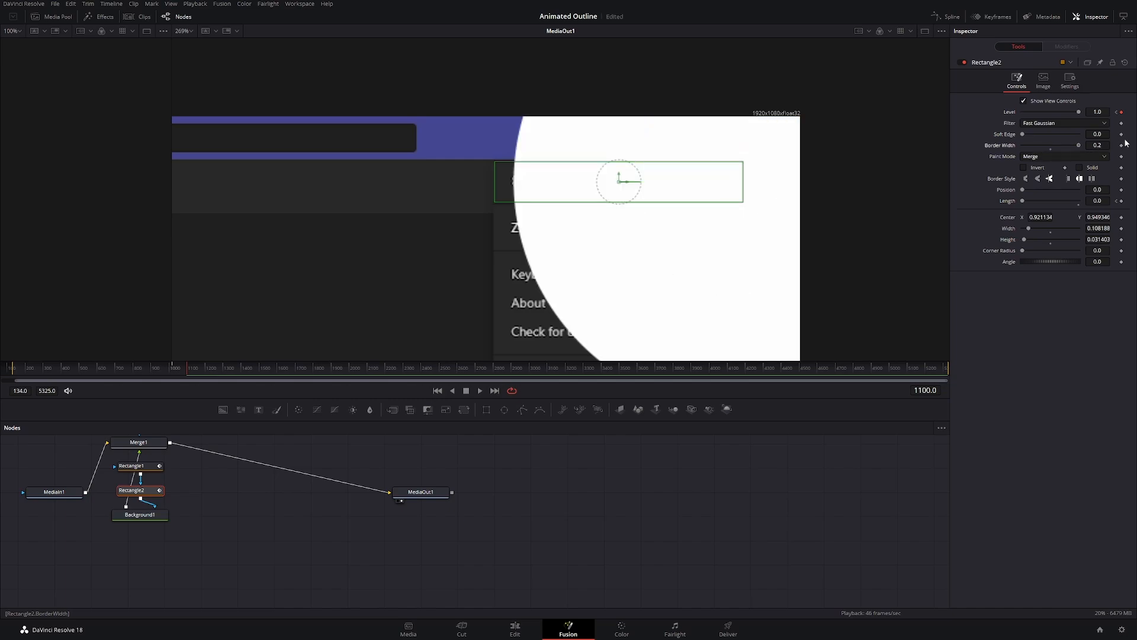
{"action": "key", "text": "ctrl+z"}
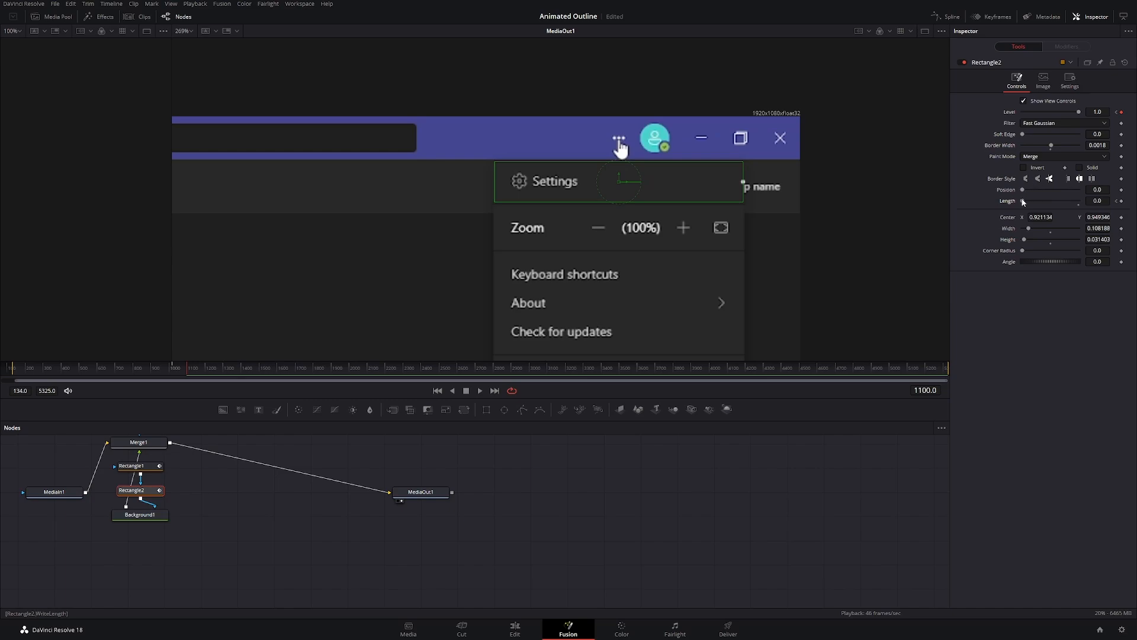
{"action": "left_click_drag", "start_coordinate": [1023, 201], "coordinate": [1096, 201]}
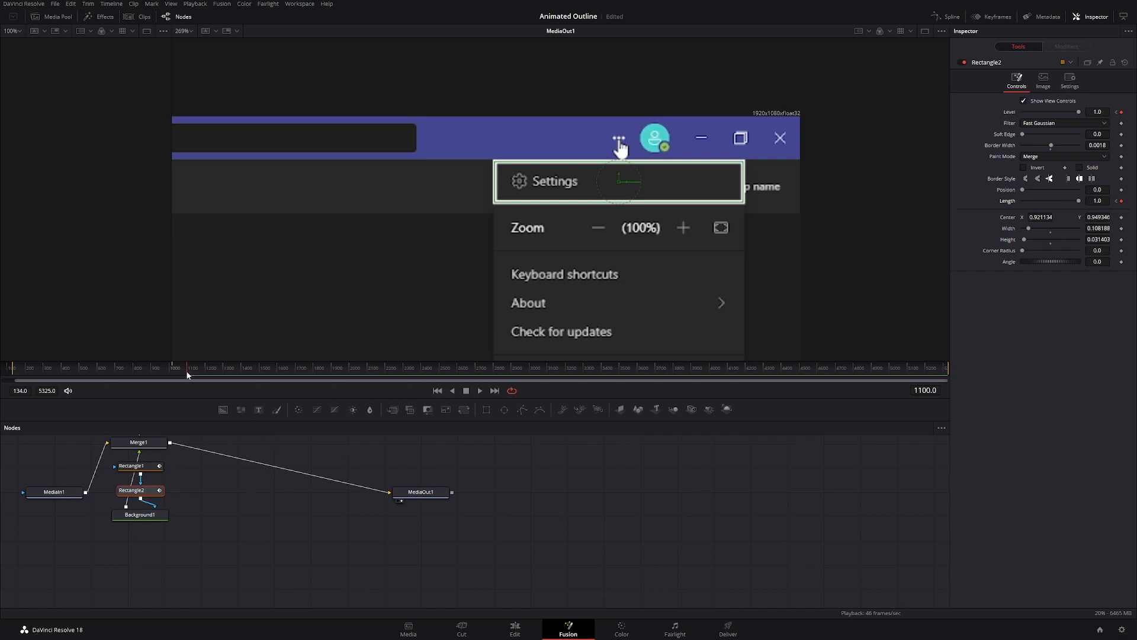
Step: At frame 1233, add holding keyframes for Rectangle2's Level and Length at 1.0
{"action": "left_click_drag", "start_coordinate": [187, 374], "coordinate": [218, 371]}
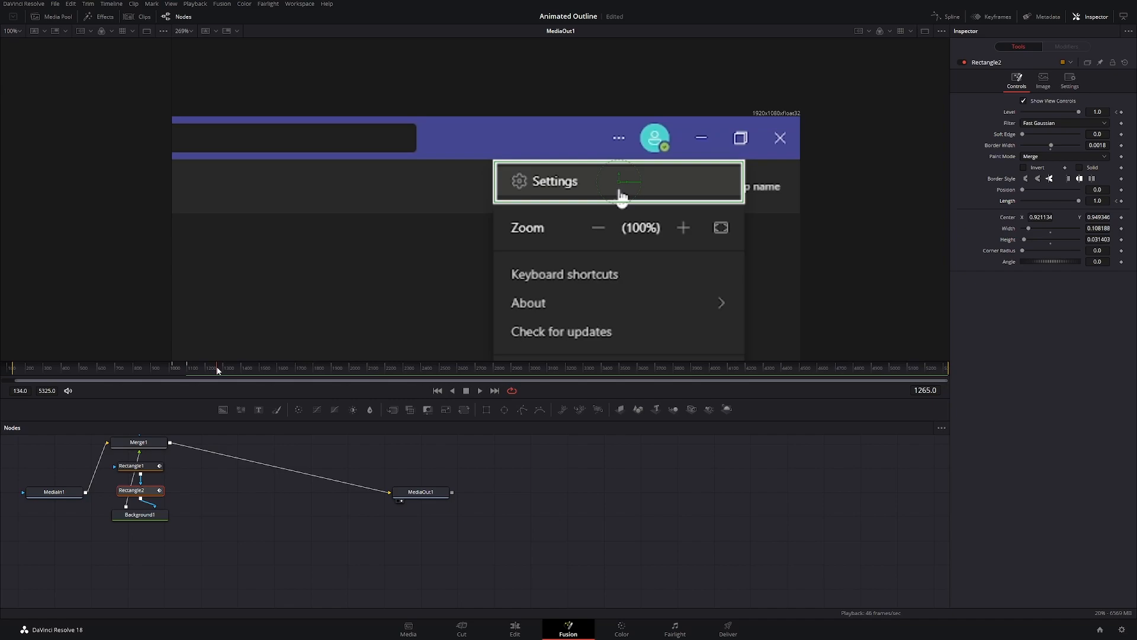
{"action": "left_click_drag", "start_coordinate": [218, 371], "coordinate": [212, 371]}
{"action": "left_click", "coordinate": [1121, 112]}
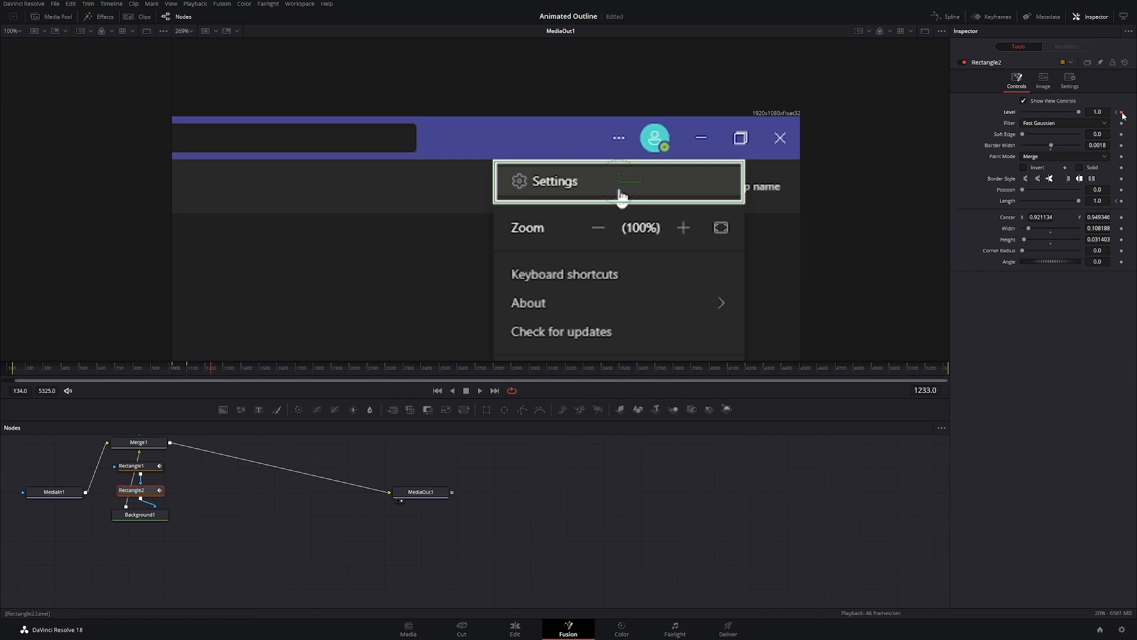
{"action": "left_click", "coordinate": [1121, 201]}
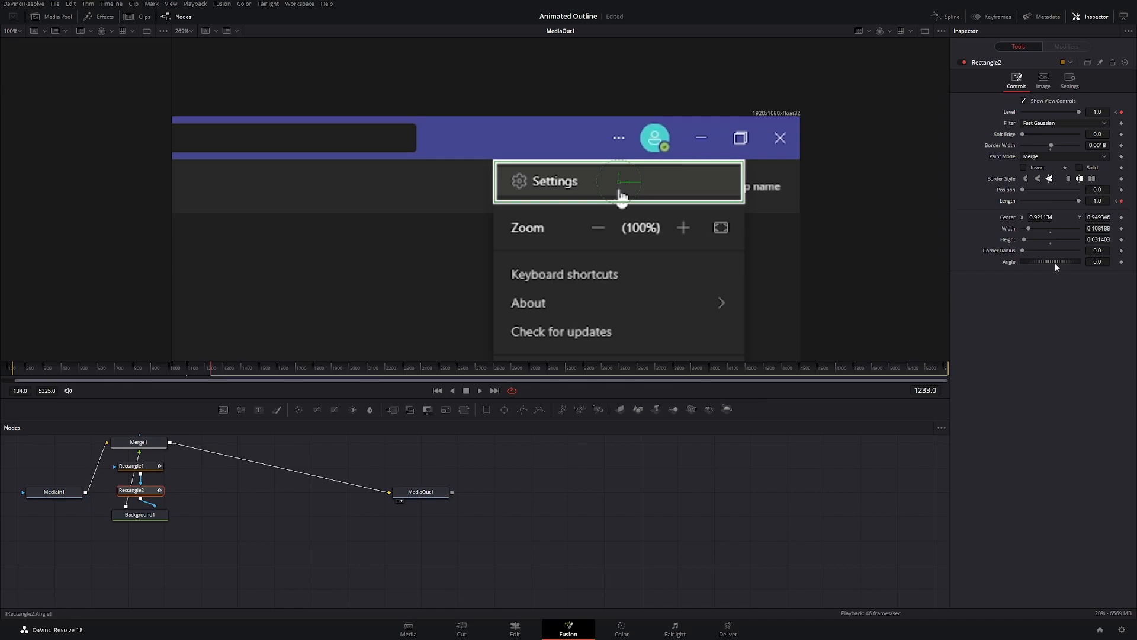
Step: At frame 1267, set Rectangle2's Level and Length to 0 to end the Settings outline
{"action": "left_click_drag", "start_coordinate": [210, 370], "coordinate": [218, 369]}
{"action": "left_click_drag", "start_coordinate": [1077, 112], "coordinate": [1020, 113]}
{"action": "left_click_drag", "start_coordinate": [1078, 201], "coordinate": [1014, 202]}
Step: Play back both outline animations from about frame 838 with the mask controls hidden
{"action": "left_click", "coordinate": [141, 515]}
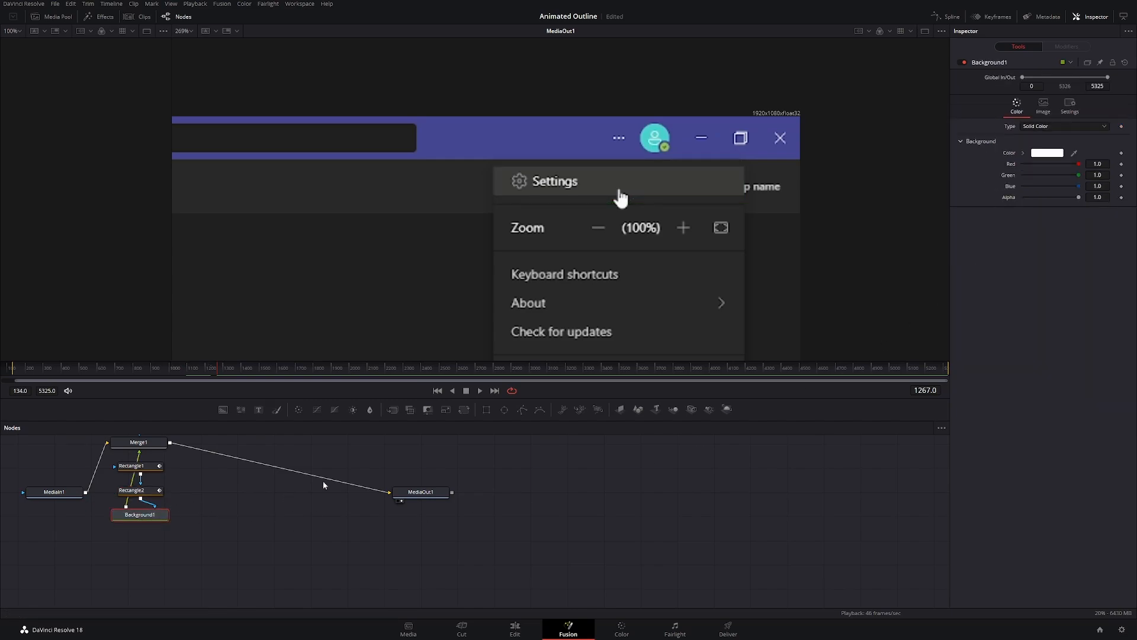
{"action": "left_click_drag", "start_coordinate": [216, 370], "coordinate": [140, 369]}
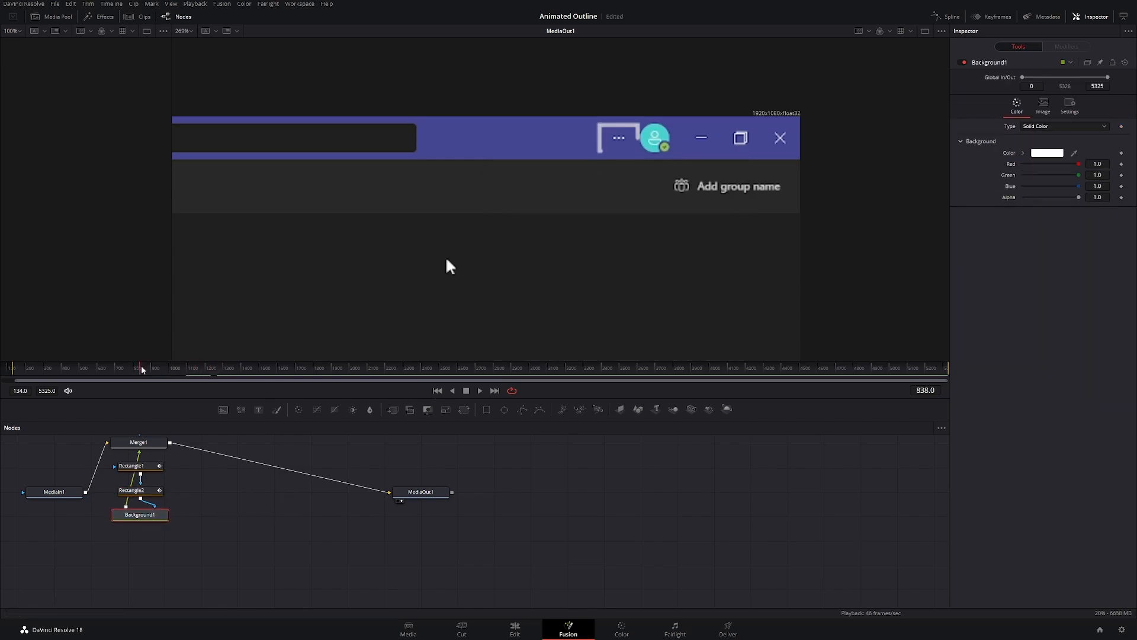
{"action": "left_click", "coordinate": [480, 391]}
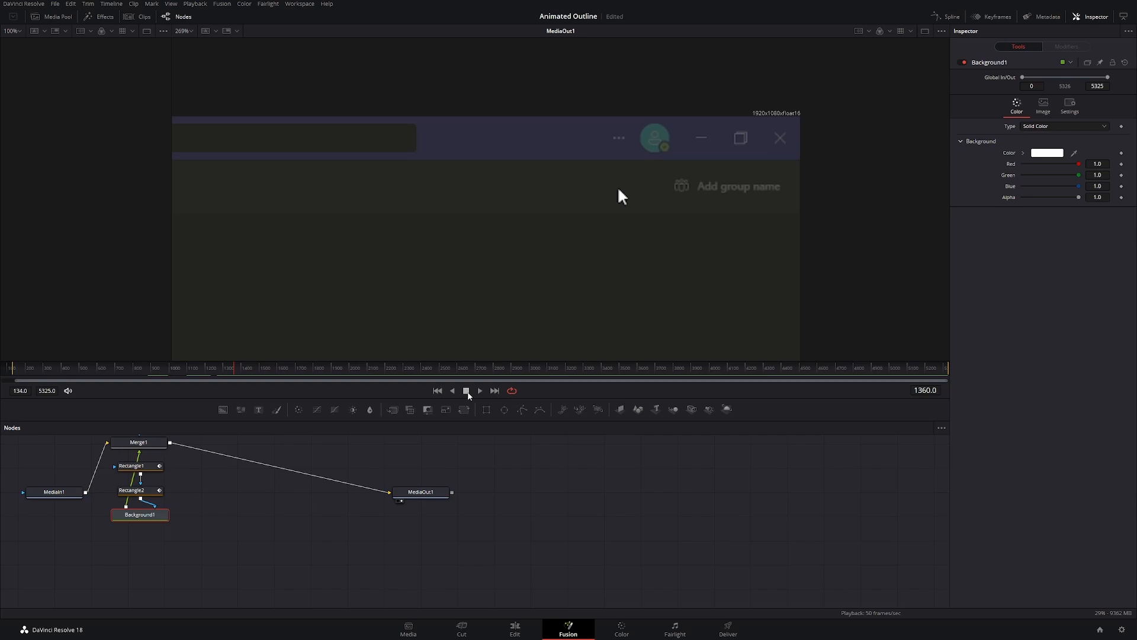
Step: Return to Rectangle2's ending keyframe at frame 1267 and set its Length to 1.0 so the outline only fades
{"action": "left_click", "coordinate": [232, 372]}
{"action": "left_click_drag", "start_coordinate": [233, 371], "coordinate": [228, 371]}
{"action": "left_click", "coordinate": [142, 492]}
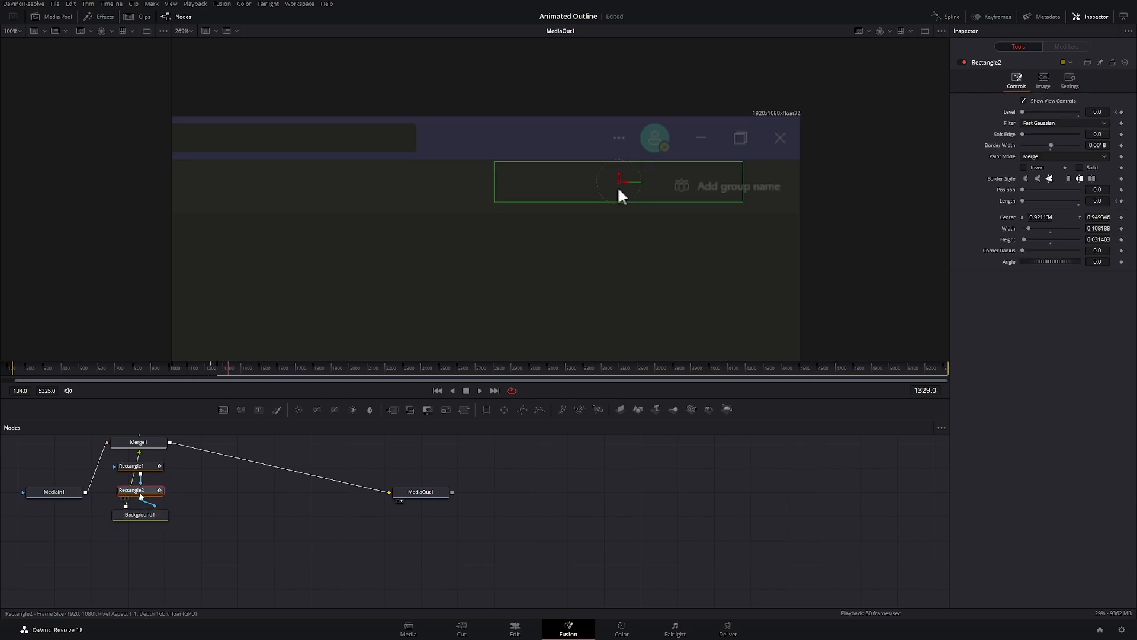
{"action": "left_click", "coordinate": [229, 372]}
{"action": "left_click_drag", "start_coordinate": [228, 372], "coordinate": [217, 373]}
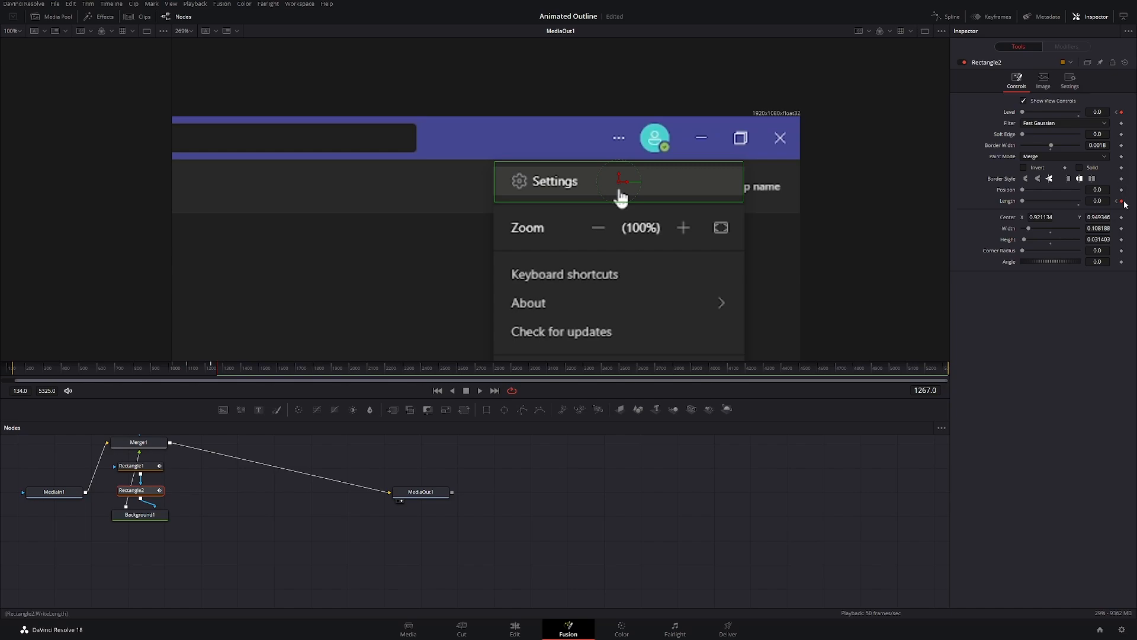
{"action": "left_click_drag", "start_coordinate": [1023, 201], "coordinate": [1075, 204]}
Step: Play back the Settings outline's fade-out from about frame 1152 and save the project
{"action": "left_click", "coordinate": [143, 515]}
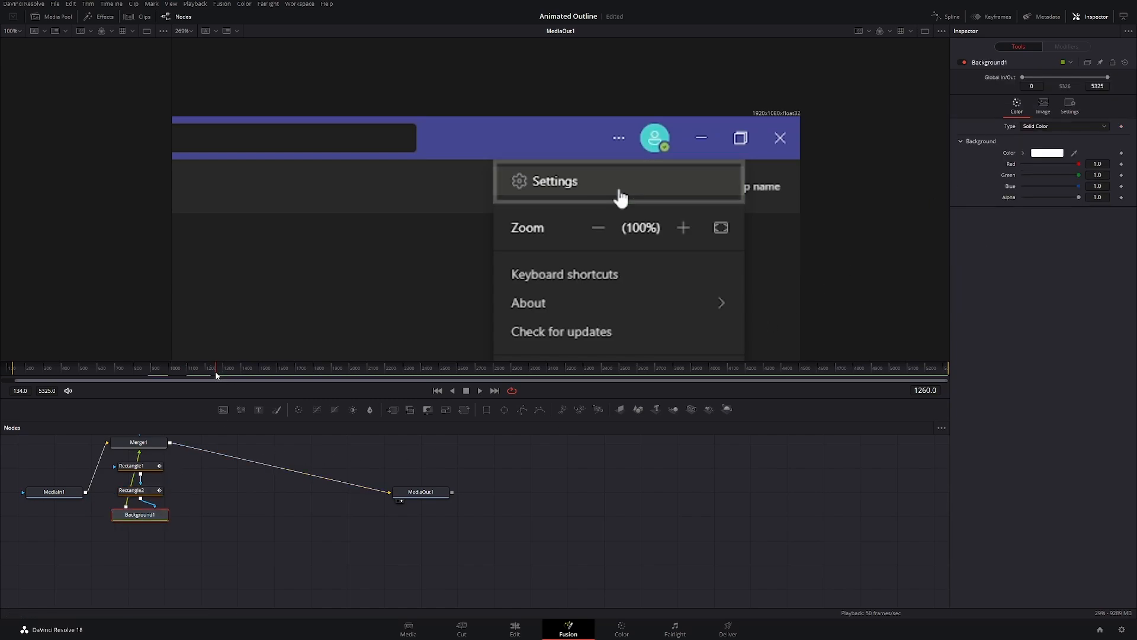
{"action": "left_click", "coordinate": [467, 392]}
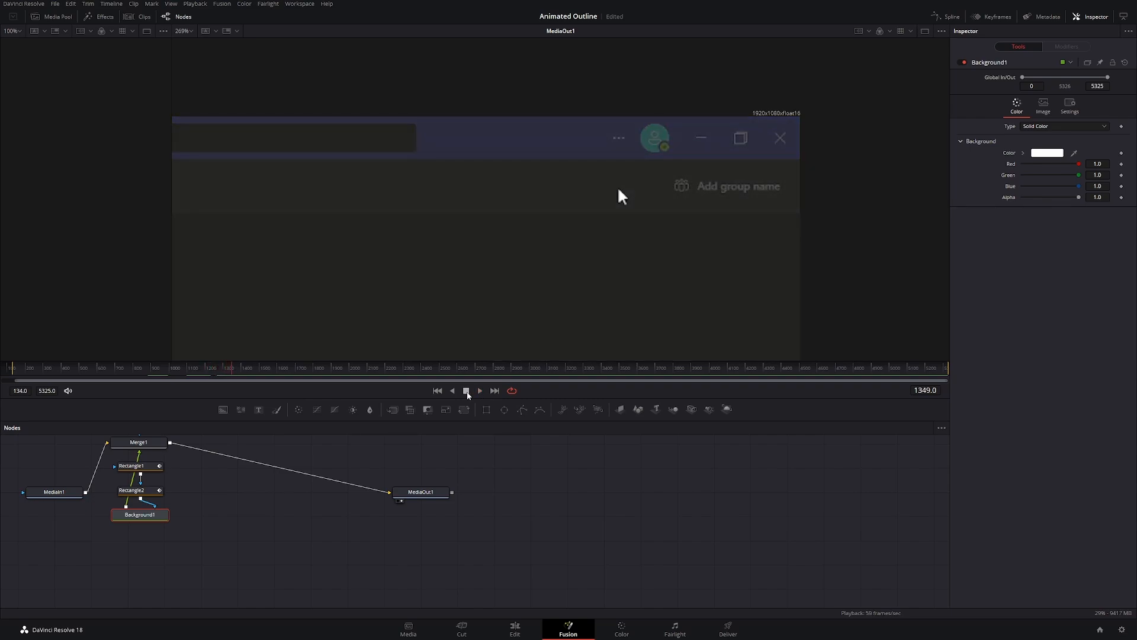
{"action": "left_click_drag", "start_coordinate": [237, 376], "coordinate": [197, 374]}
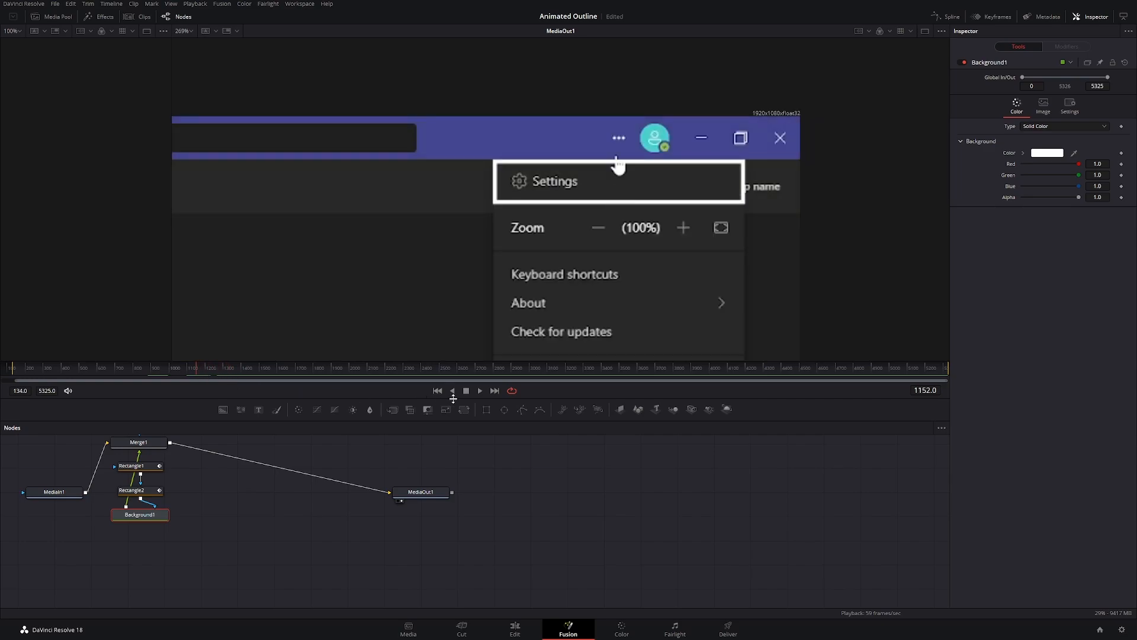
{"action": "left_click", "coordinate": [478, 391]}
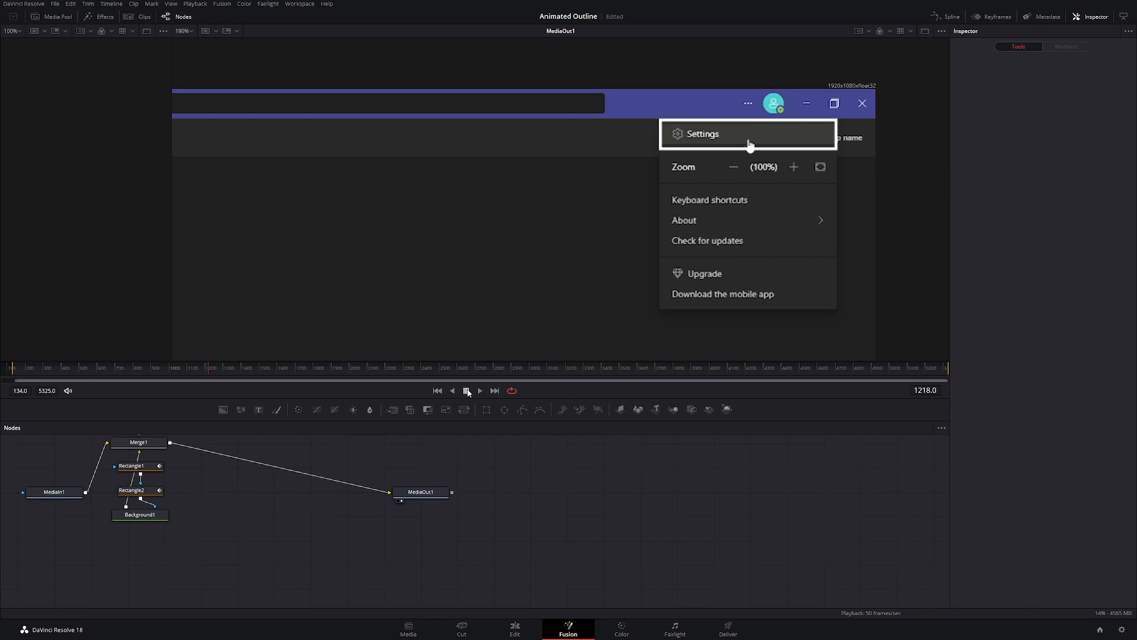
{"action": "key", "text": "ctrl+s"}
Step: Merge a new Background node over MediaIn1 and move the new merge node lower in the node graph
{"action": "left_click", "coordinate": [69, 492]}
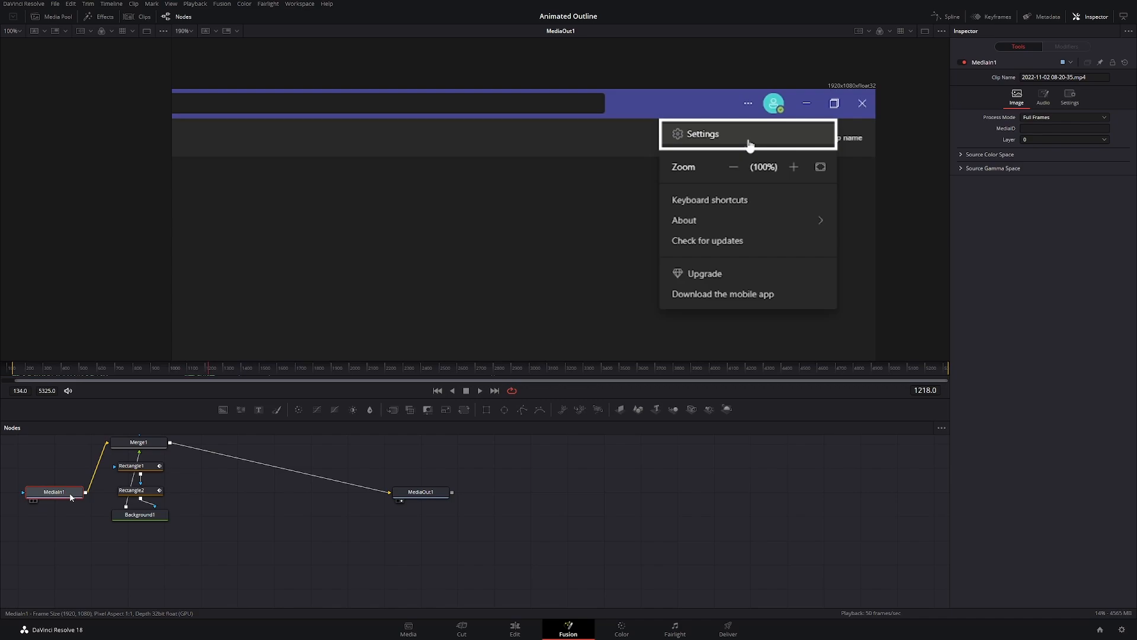
{"action": "left_click", "coordinate": [224, 411]}
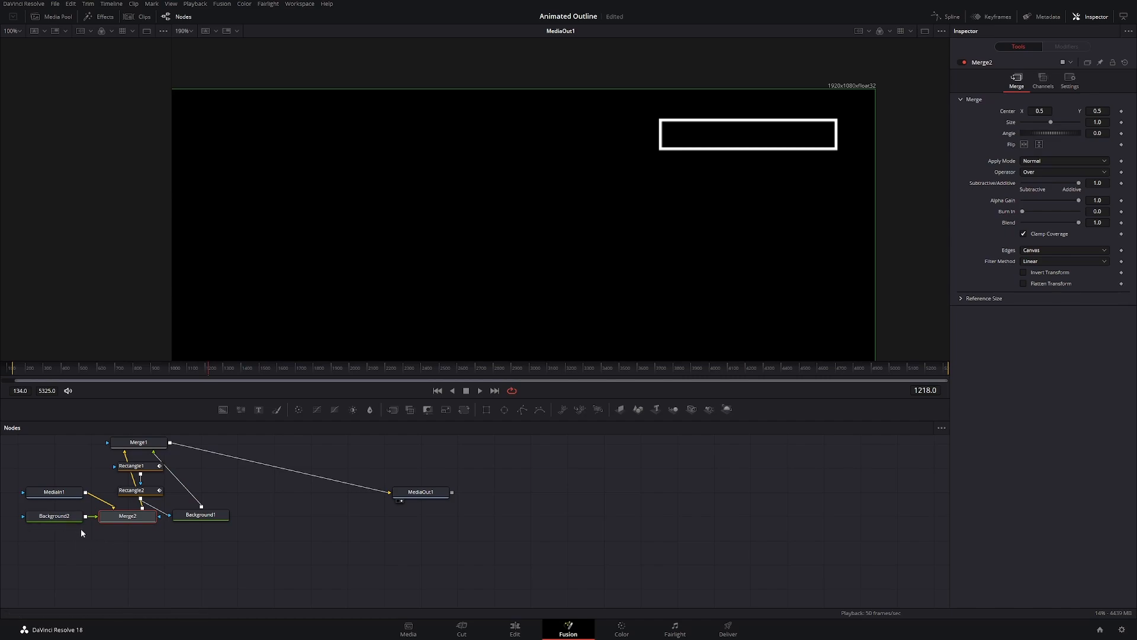
{"action": "left_click_drag", "start_coordinate": [106, 520], "coordinate": [107, 567]}
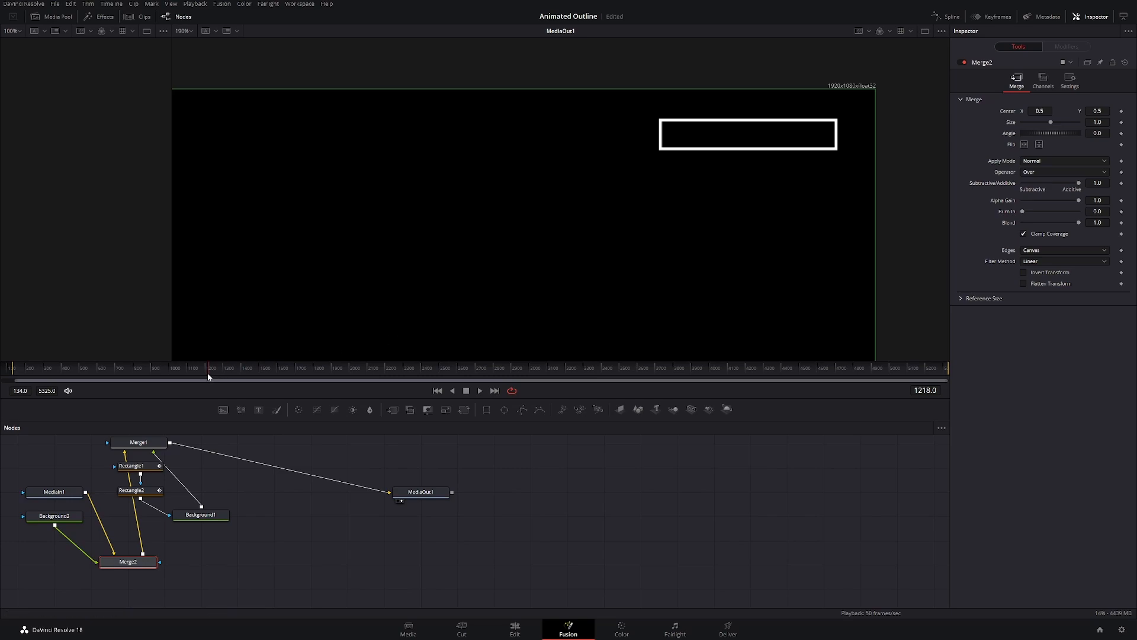
Step: At frame 1302, add a rectangle mask to Merge2, center it at about X 0.487, Y 0.640, and turn off its Solid option
{"action": "left_click_drag", "start_coordinate": [207, 373], "coordinate": [232, 371]}
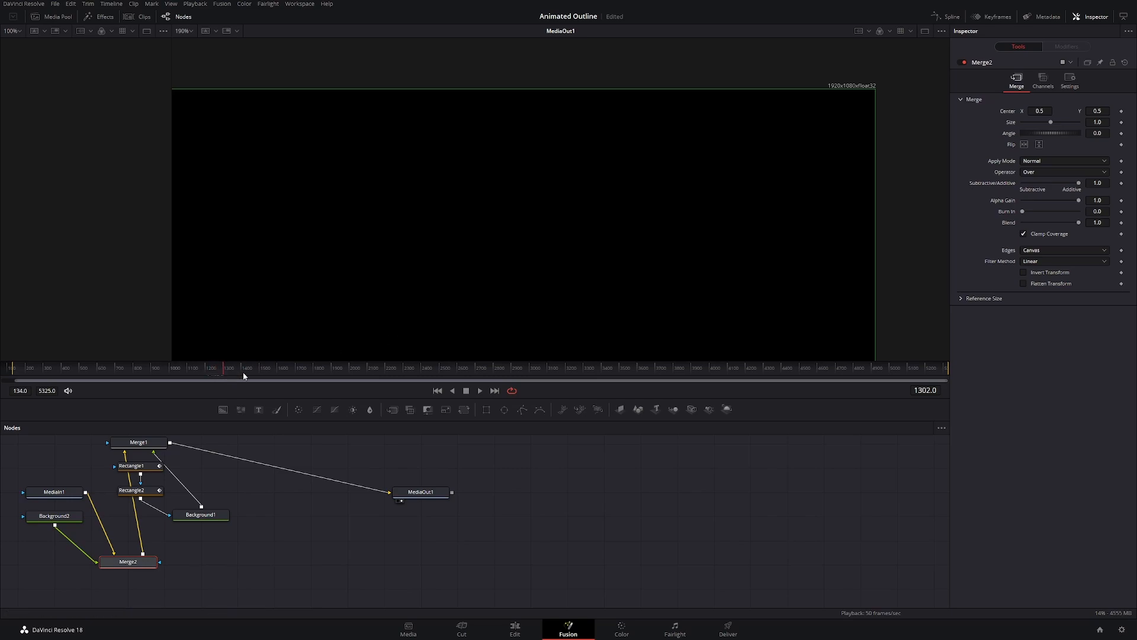
{"action": "scroll", "coordinate": [547, 252], "scroll_direction": "down", "scroll_amount": 1}
{"action": "left_click_drag", "start_coordinate": [492, 284], "coordinate": [679, 162]}
{"action": "left_click_drag", "start_coordinate": [562, 272], "coordinate": [620, 241]}
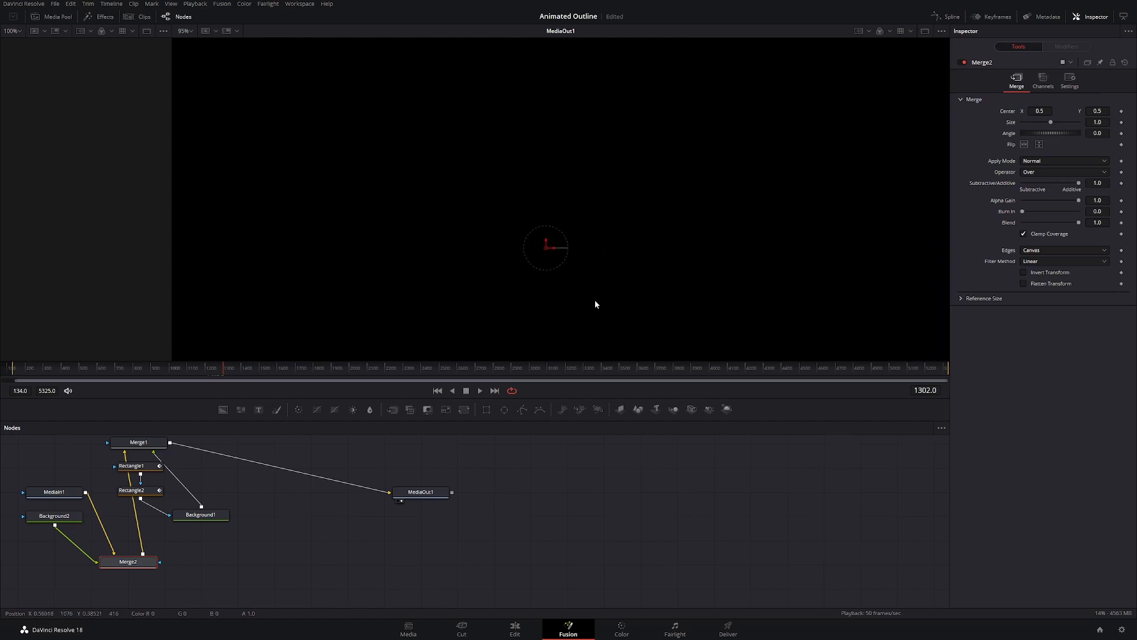
{"action": "left_click", "coordinate": [487, 411]}
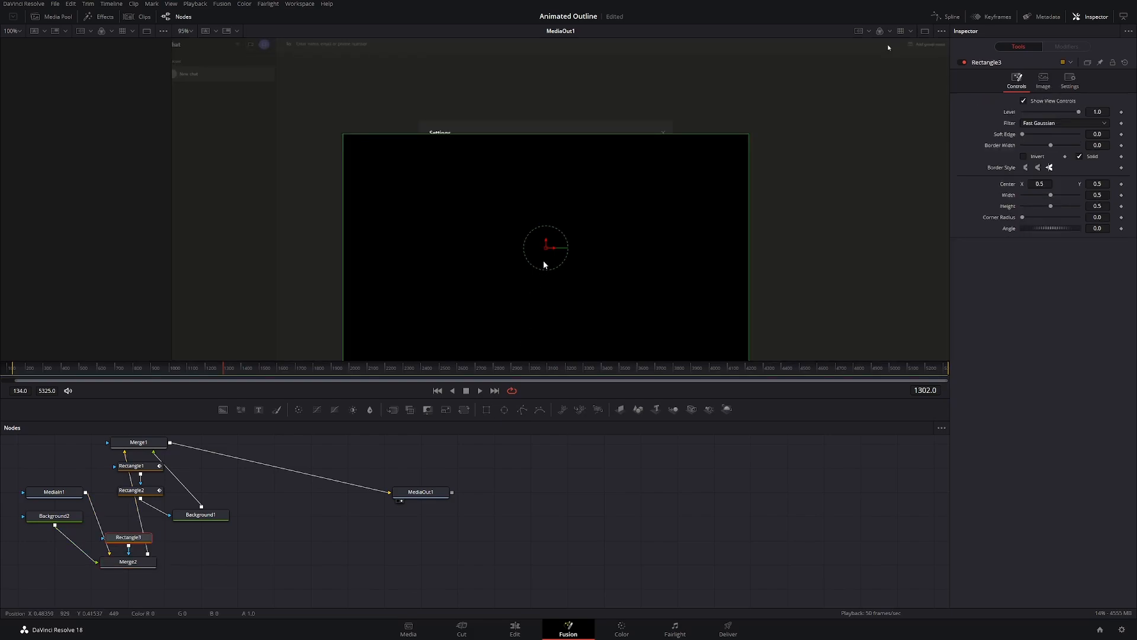
{"action": "left_click_drag", "start_coordinate": [547, 250], "coordinate": [538, 183]}
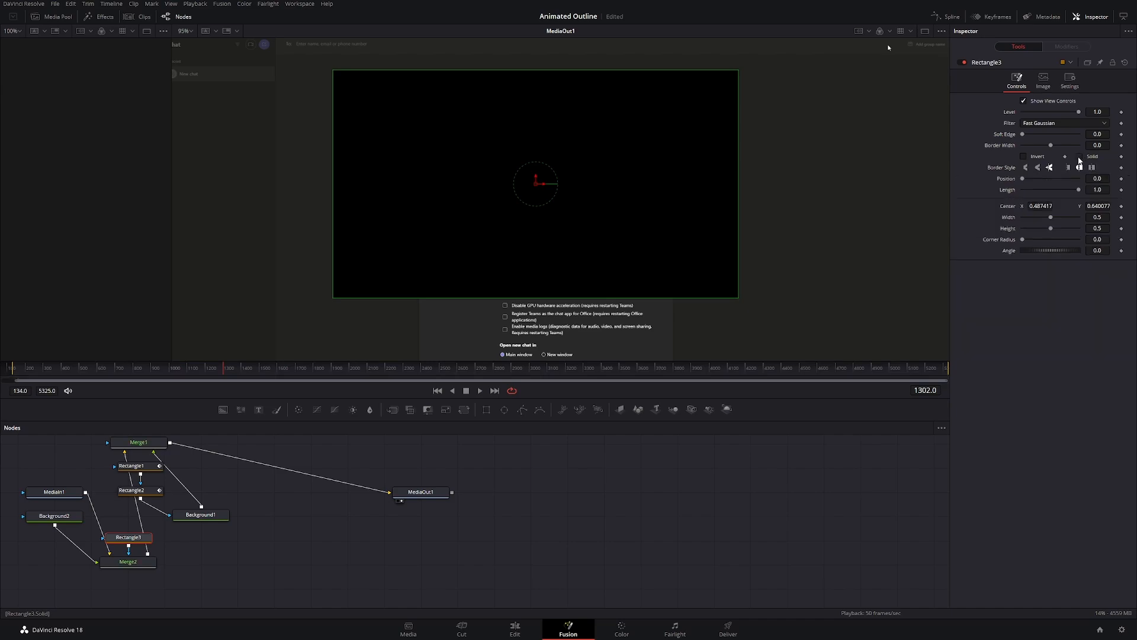
{"action": "left_click", "coordinate": [1078, 157]}
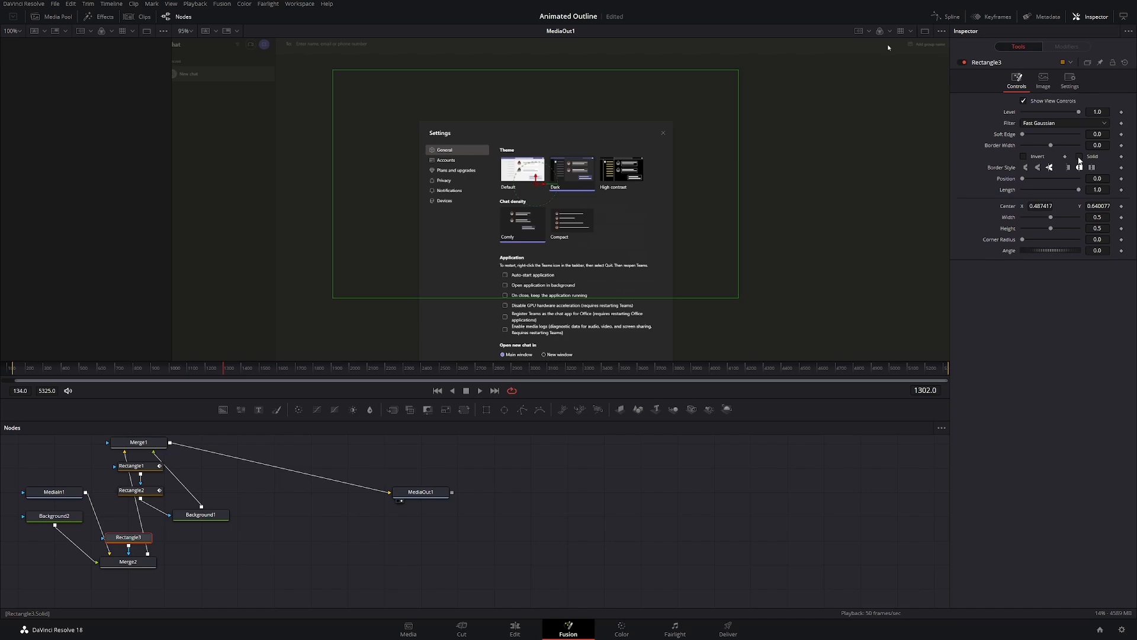
Step: At frame 1243, set Background2's color to purple #454792, sampled from the title bar in the clip
{"action": "left_click", "coordinate": [75, 518]}
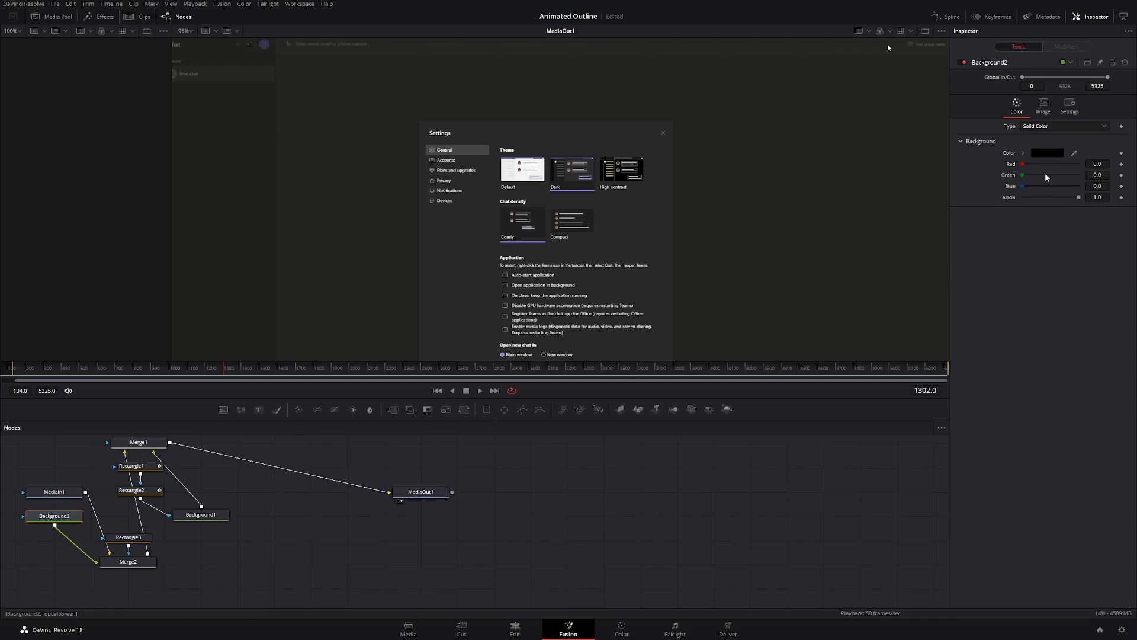
{"action": "left_click", "coordinate": [1047, 153]}
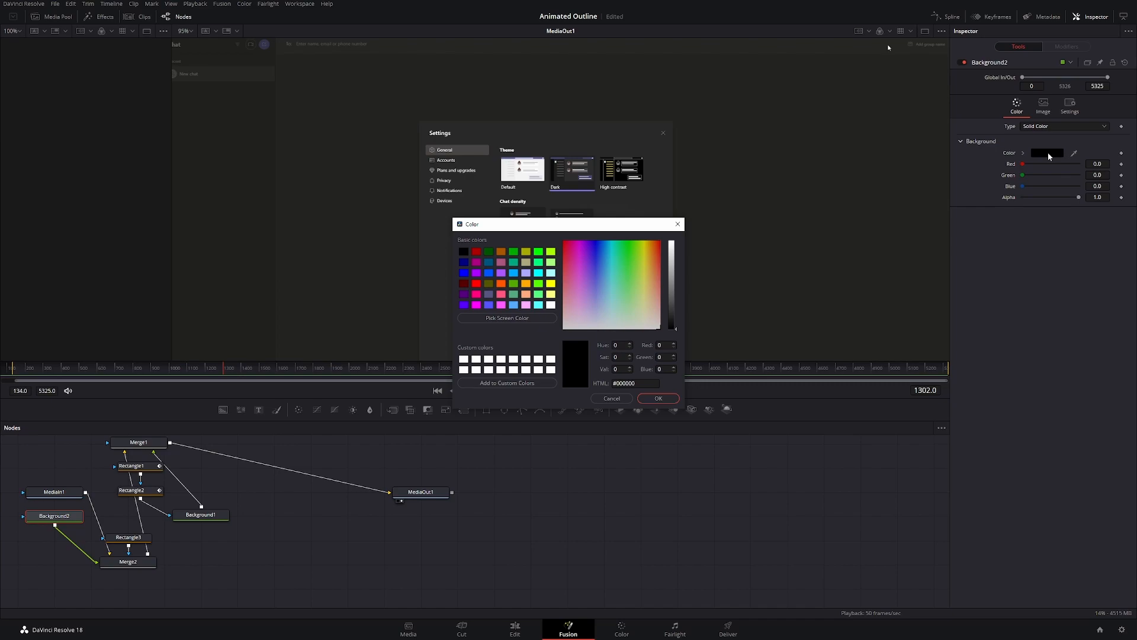
{"action": "left_click", "coordinate": [613, 398]}
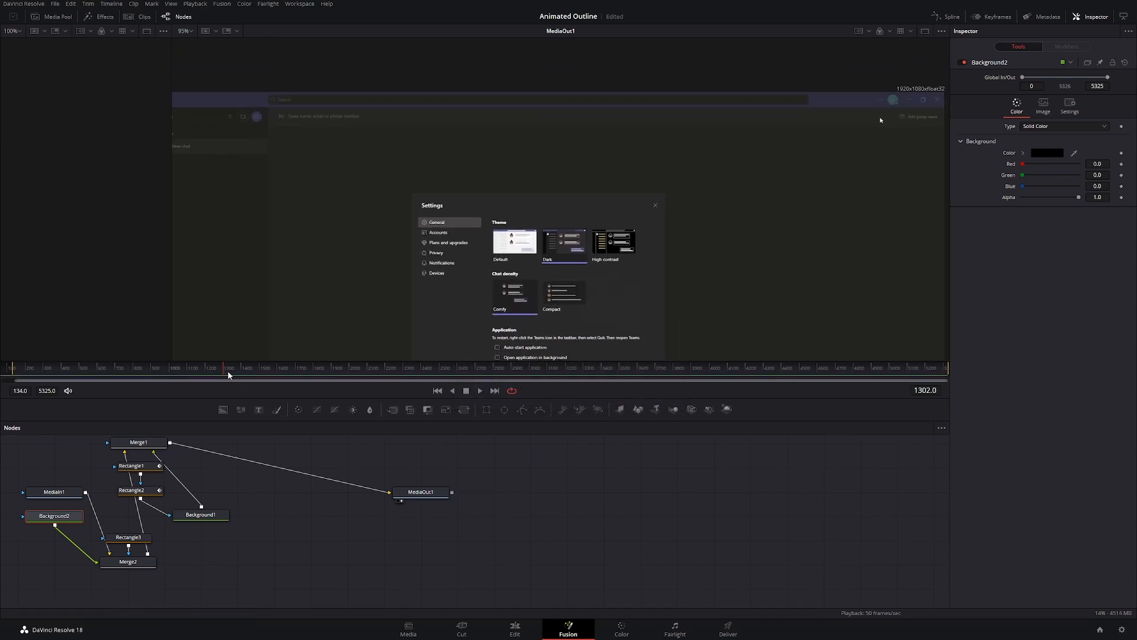
{"action": "left_click_drag", "start_coordinate": [223, 371], "coordinate": [213, 371]}
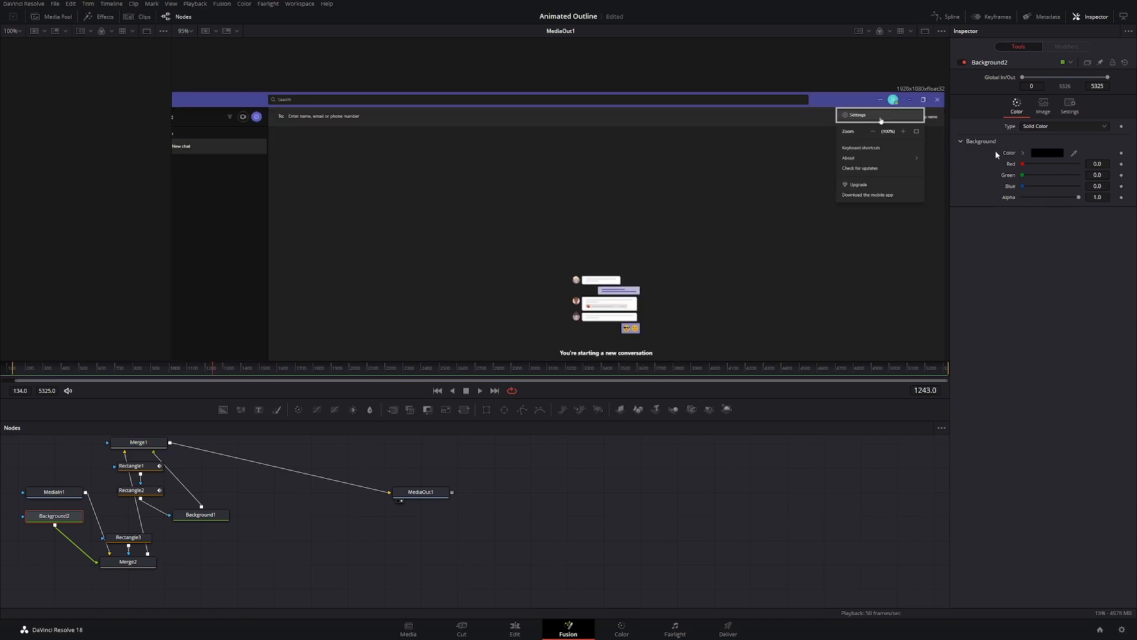
{"action": "left_click", "coordinate": [1049, 153]}
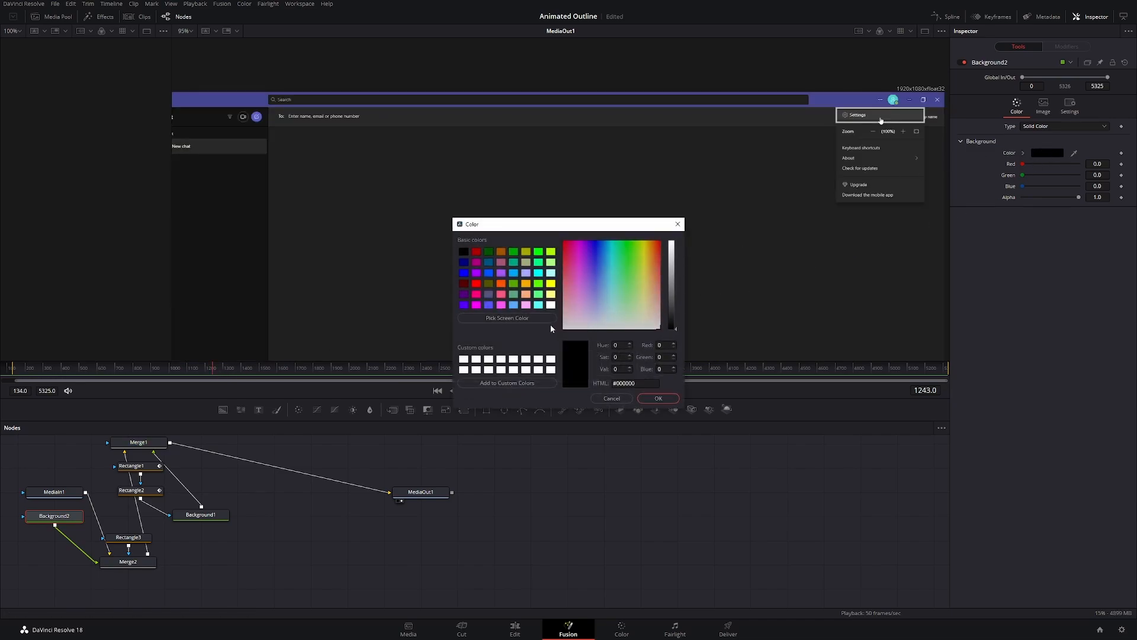
{"action": "left_click", "coordinate": [533, 317]}
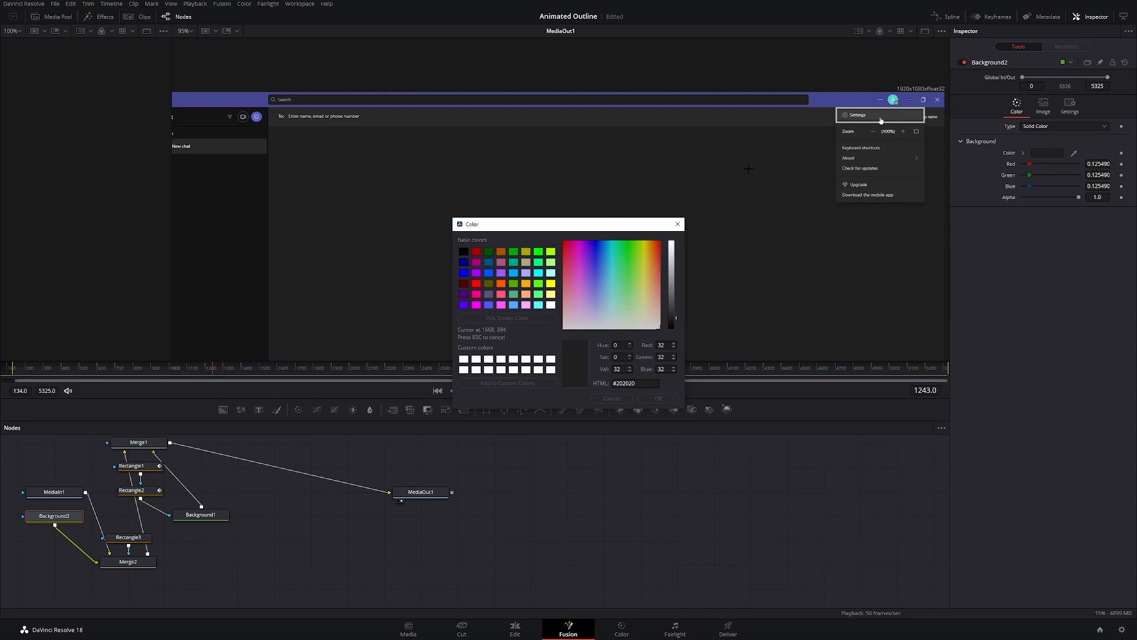
{"action": "left_click", "coordinate": [821, 100]}
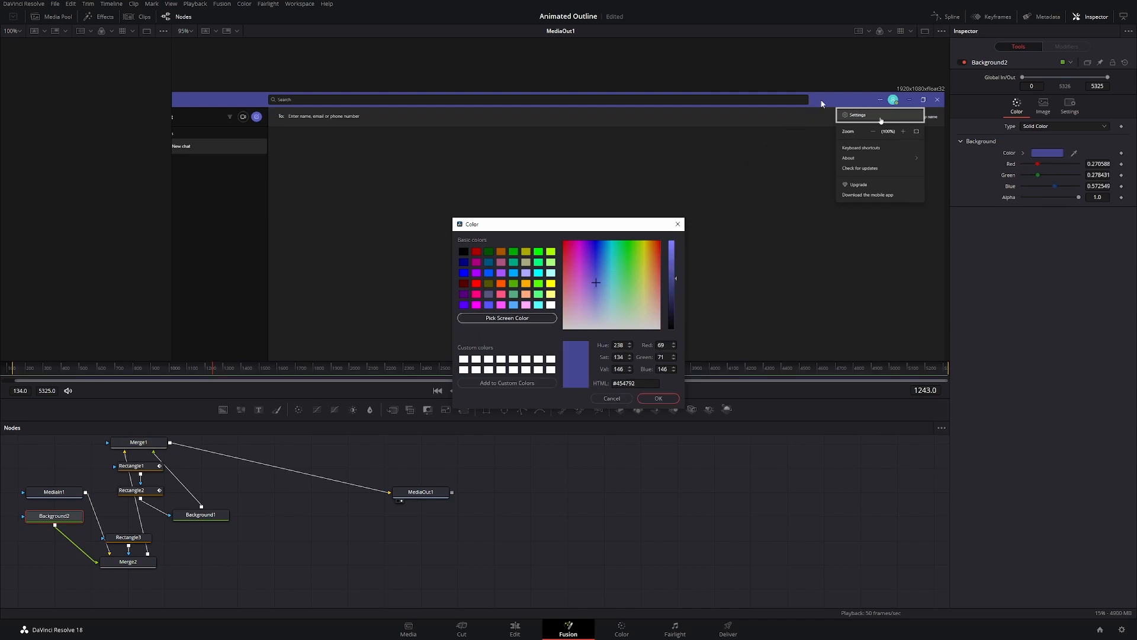
{"action": "left_click", "coordinate": [652, 399]}
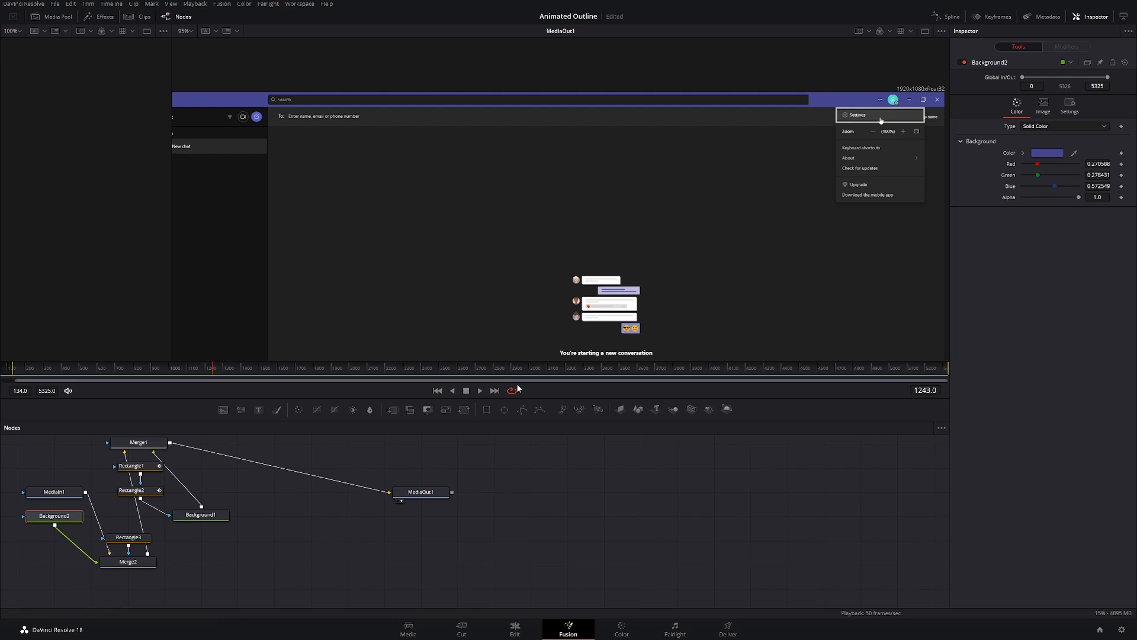
Step: Set Rectangle3's Border Width to 0.0018
{"action": "left_click", "coordinate": [121, 539]}
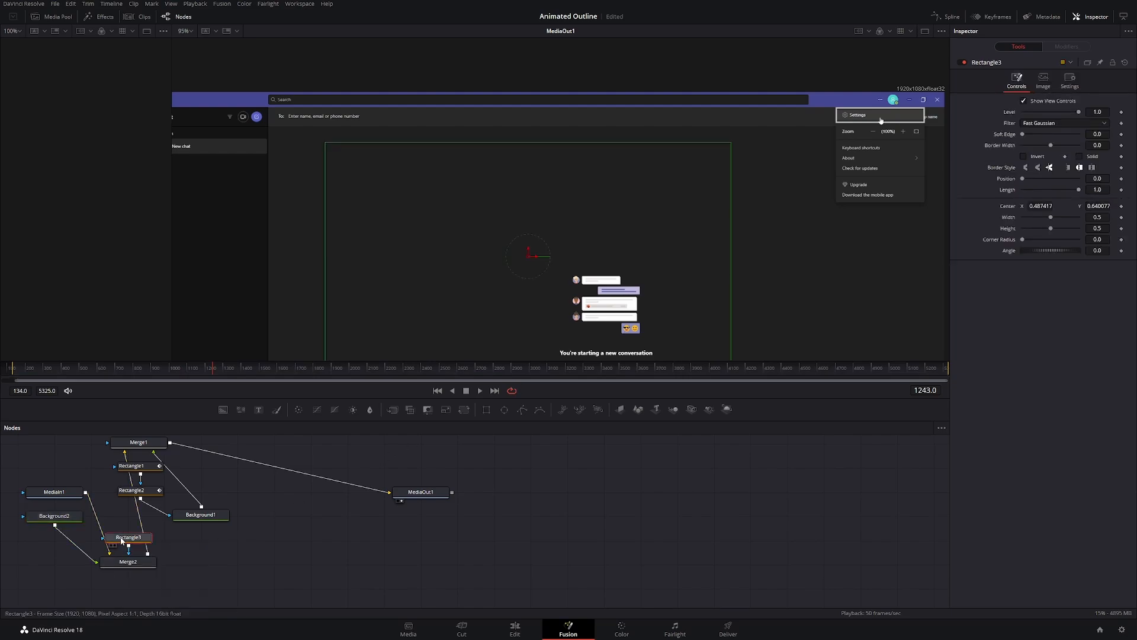
{"action": "left_click", "coordinate": [1105, 145]}
{"action": "type", "text": "018"}
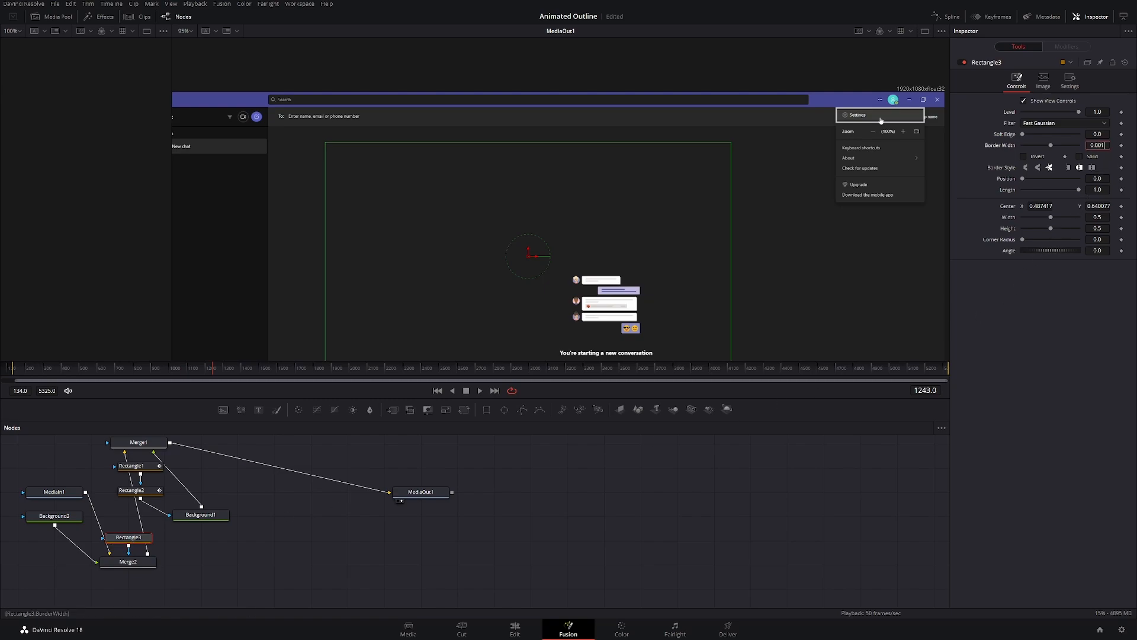
{"action": "key", "text": "Return"}
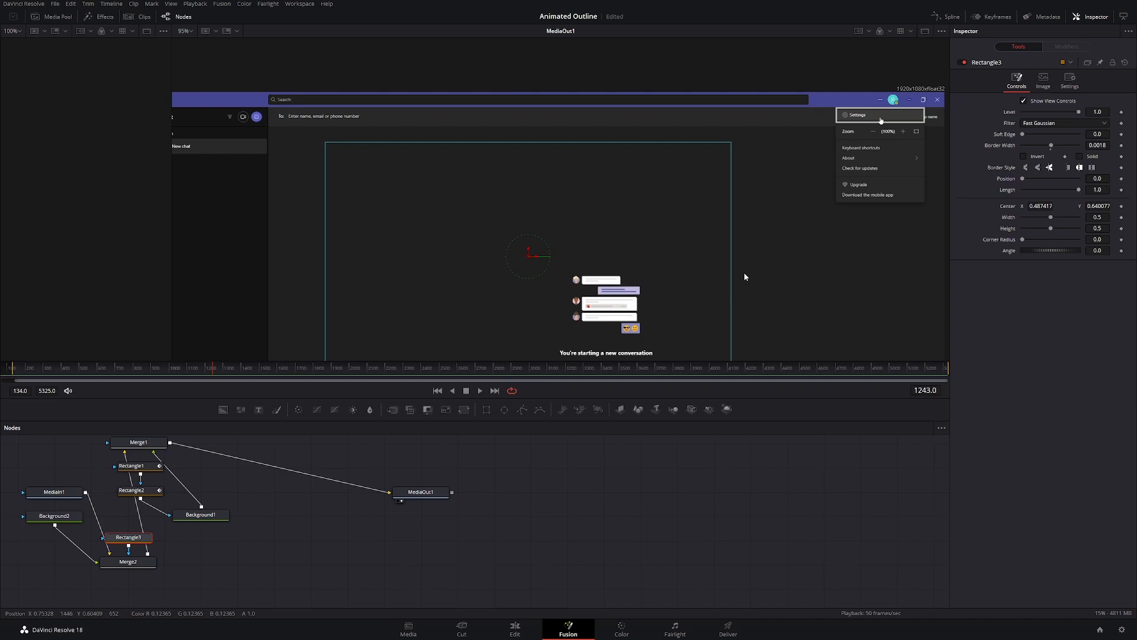
Step: Shrink Rectangle3 to about 0.119 wide and 0.037 high and move it over the Check for updates menu entry
{"action": "left_click_drag", "start_coordinate": [520, 141], "coordinate": [514, 229]}
{"action": "left_click_drag", "start_coordinate": [724, 263], "coordinate": [607, 270]}
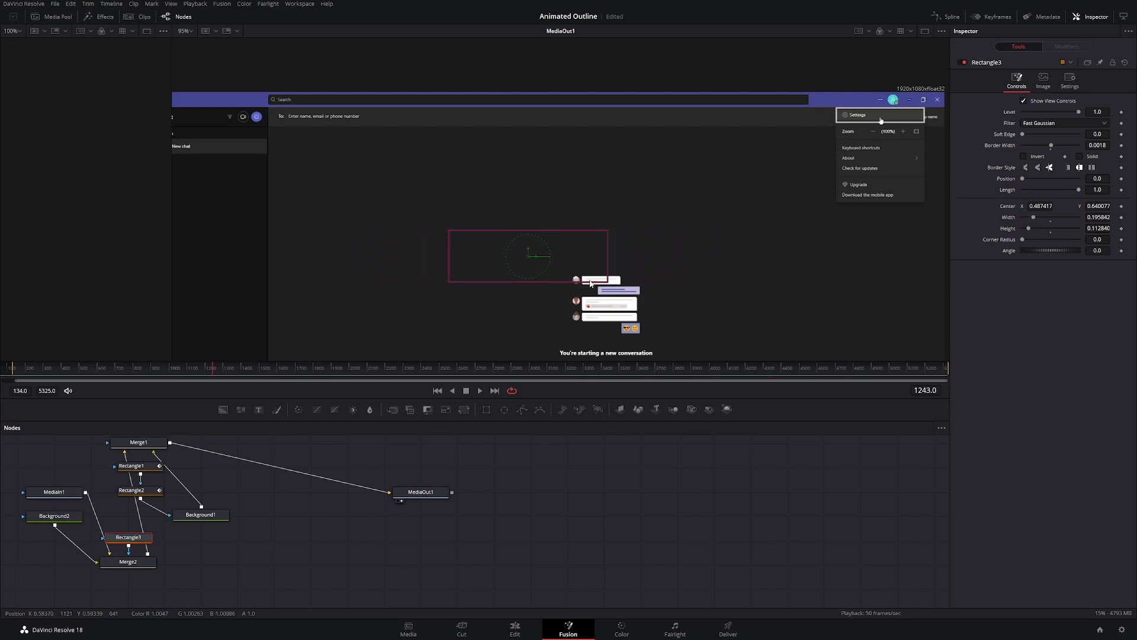
{"action": "left_click_drag", "start_coordinate": [529, 259], "coordinate": [845, 179]}
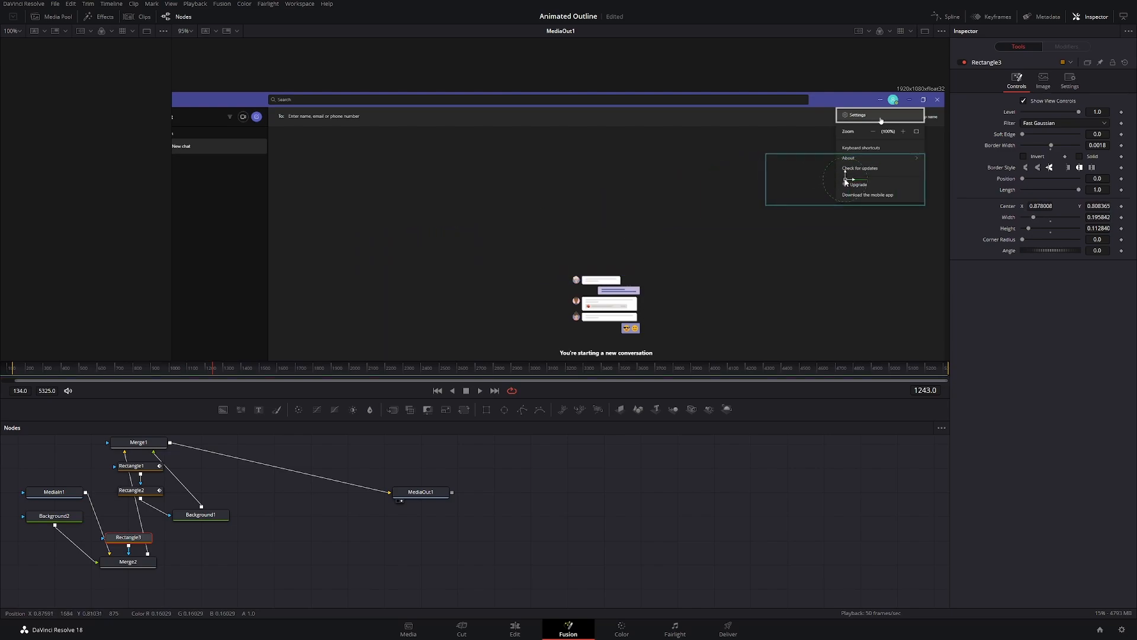
{"action": "left_click_drag", "start_coordinate": [768, 179], "coordinate": [584, 363]}
{"action": "scroll", "coordinate": [896, 208], "scroll_direction": "up", "scroll_amount": 2}
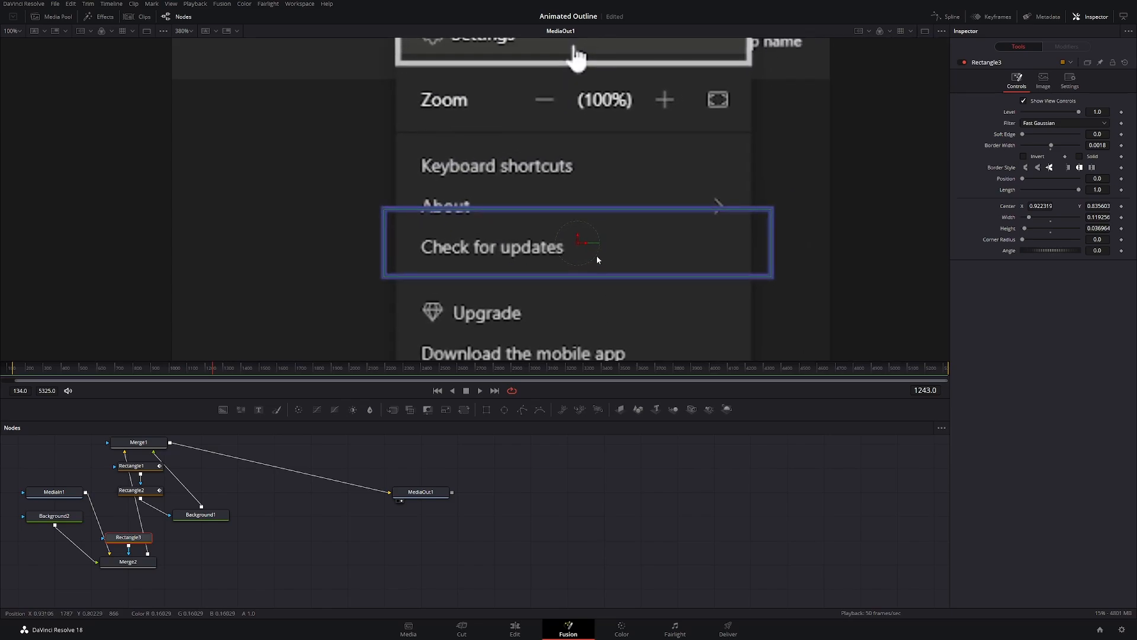
Step: Fit Rectangle3 around Check for updates, centered at about X 0.920, Y 0.833, about 0.107 wide and 0.029 high, and save the project
{"action": "left_click_drag", "start_coordinate": [578, 241], "coordinate": [595, 247]}
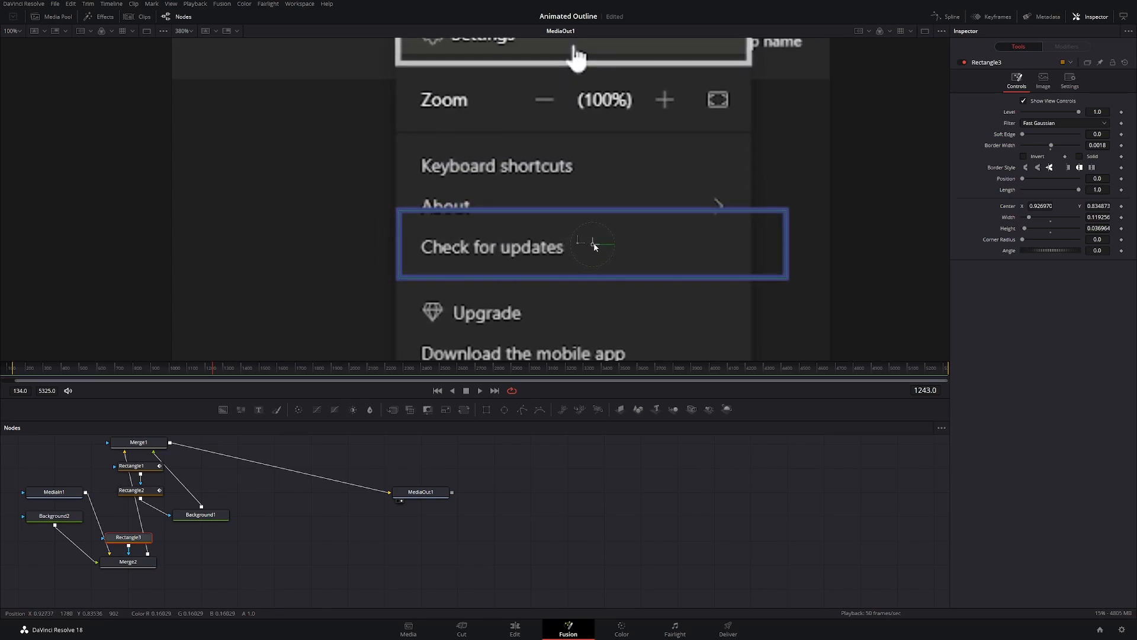
{"action": "left_click_drag", "start_coordinate": [787, 240], "coordinate": [753, 247]}
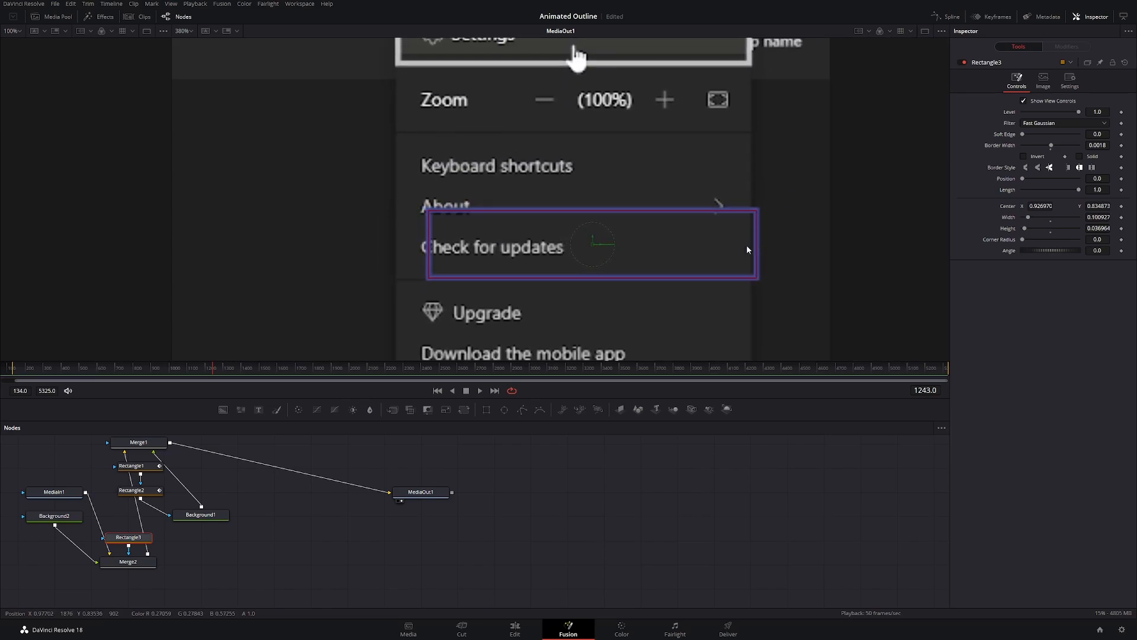
{"action": "left_click_drag", "start_coordinate": [591, 246], "coordinate": [559, 249]}
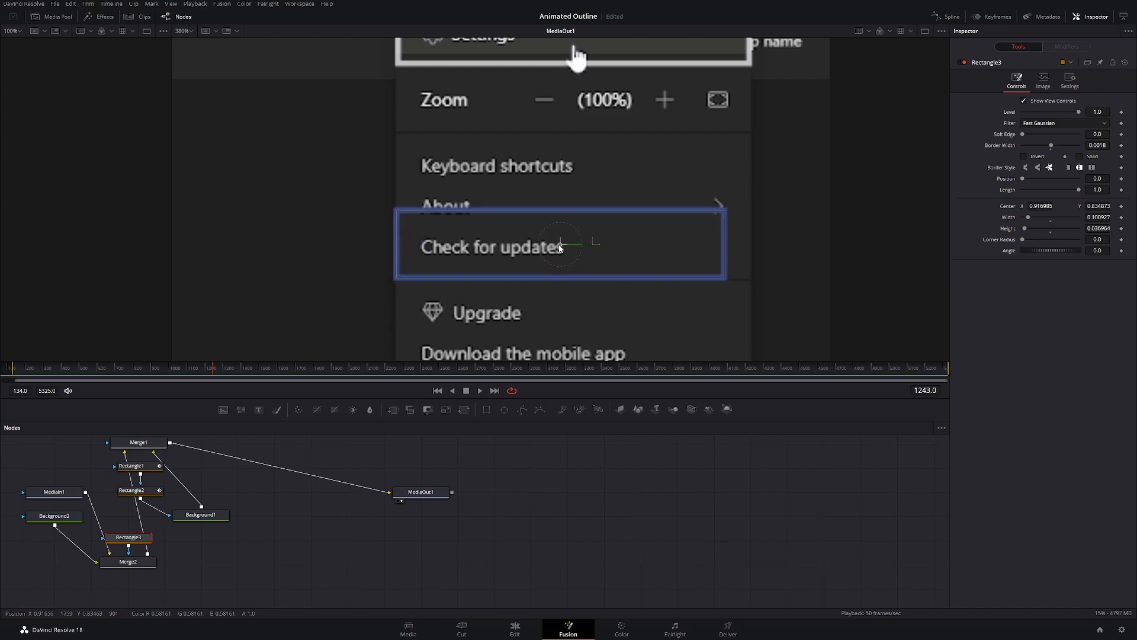
{"action": "left_click_drag", "start_coordinate": [726, 249], "coordinate": [734, 243]}
{"action": "mouse_move", "coordinate": [560, 251]}
{"action": "left_mouse_down"}
{"action": "mouse_move", "coordinate": [574, 247]}
{"action": "mouse_move", "coordinate": [561, 217]}
{"action": "mouse_move", "coordinate": [570, 249]}
{"action": "left_mouse_up"}
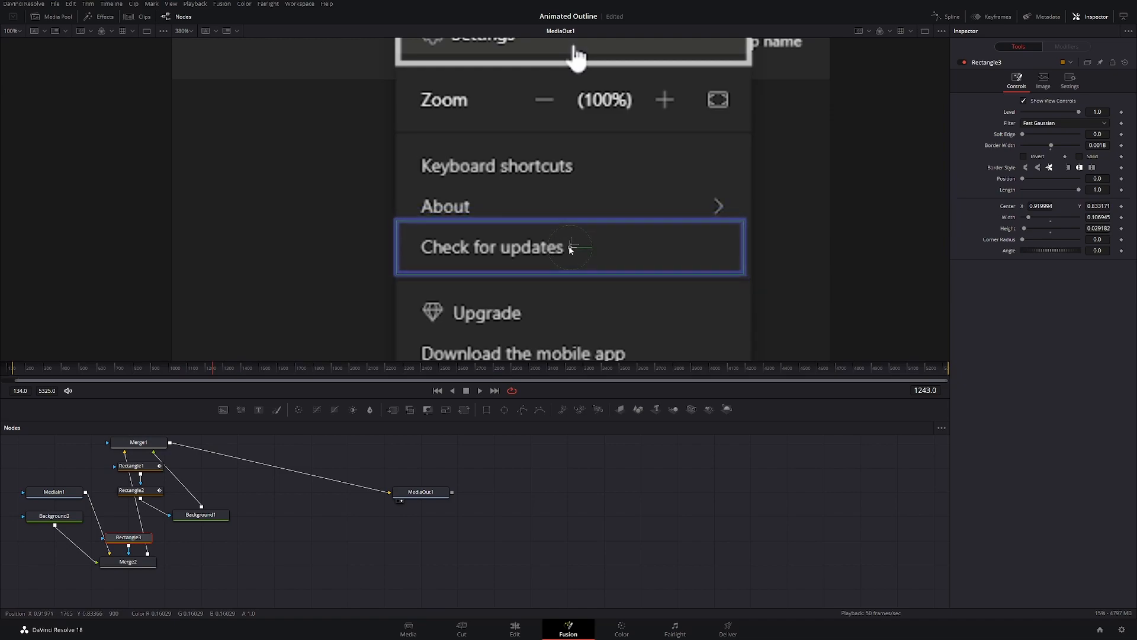
{"action": "left_click", "coordinate": [128, 562]}
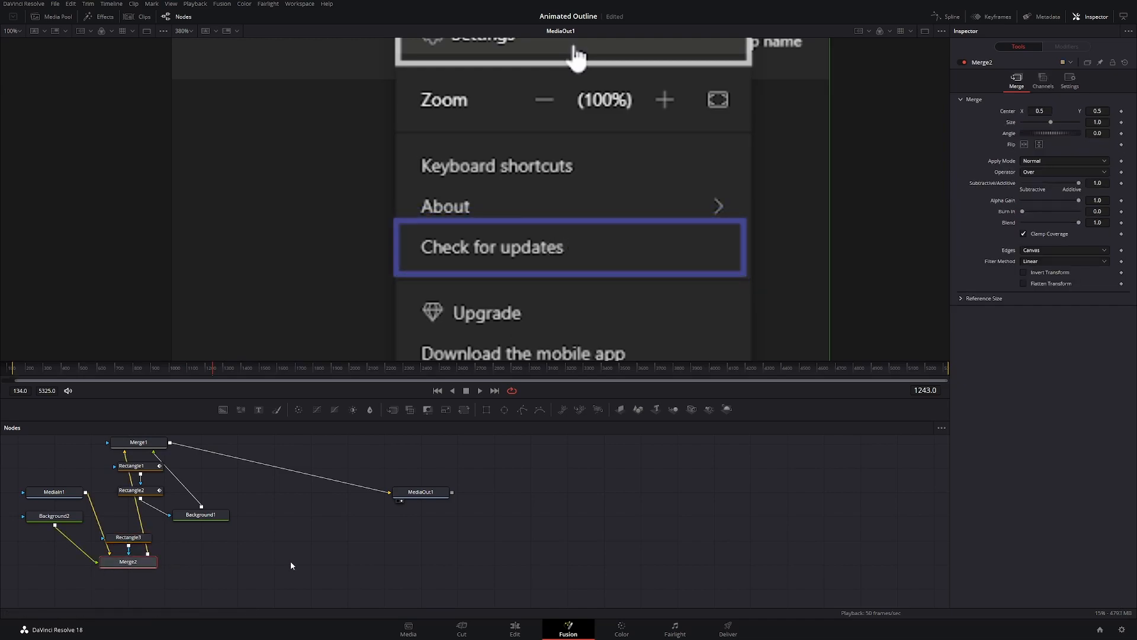
{"action": "key", "text": "ctrl+s"}
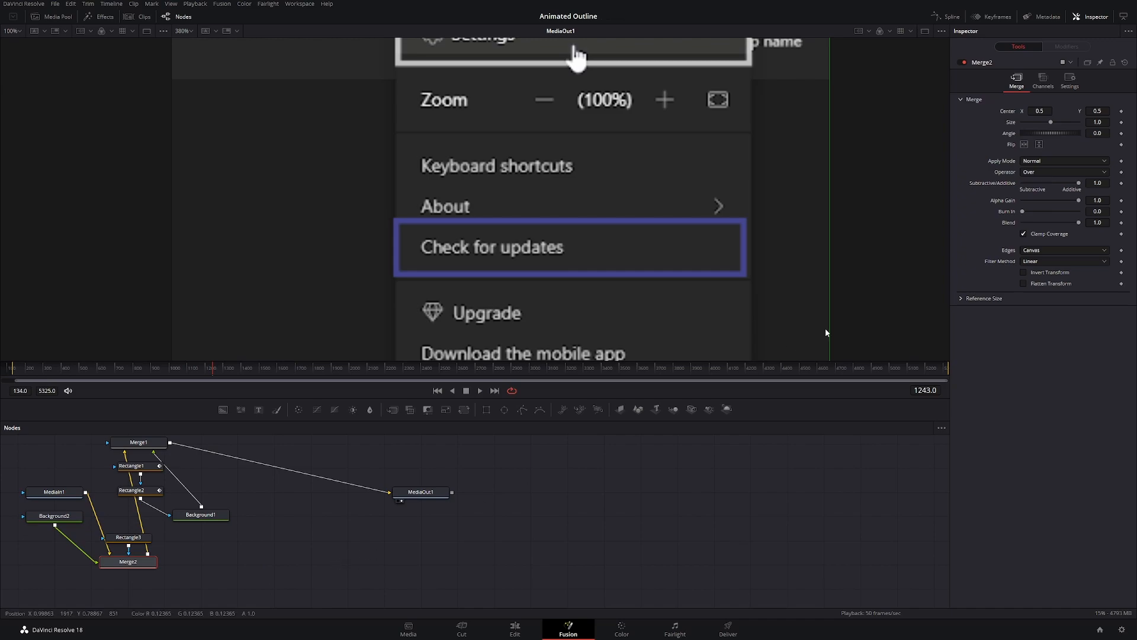